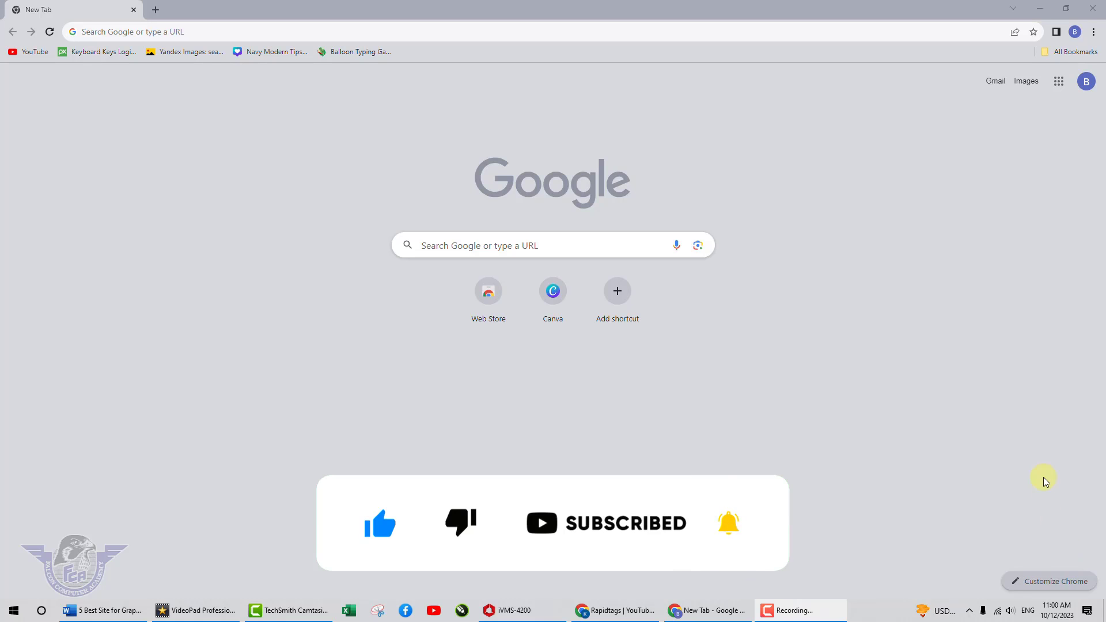
Step: Open the google.com home page in the browser
{"action": "left_click", "coordinate": [219, 53]}
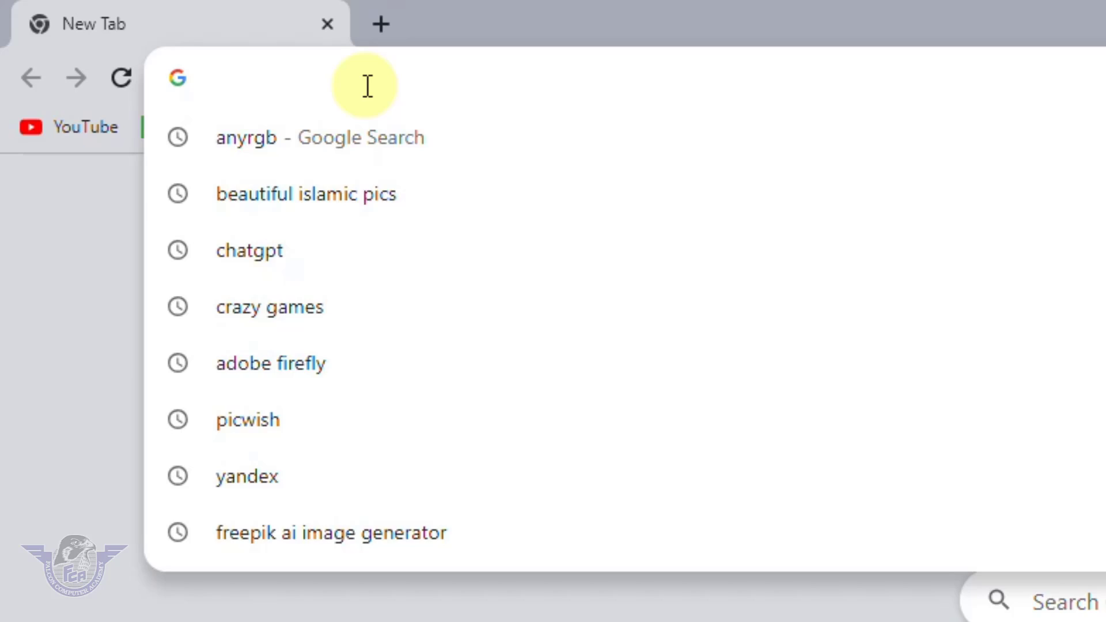
{"action": "type", "text": "google"}
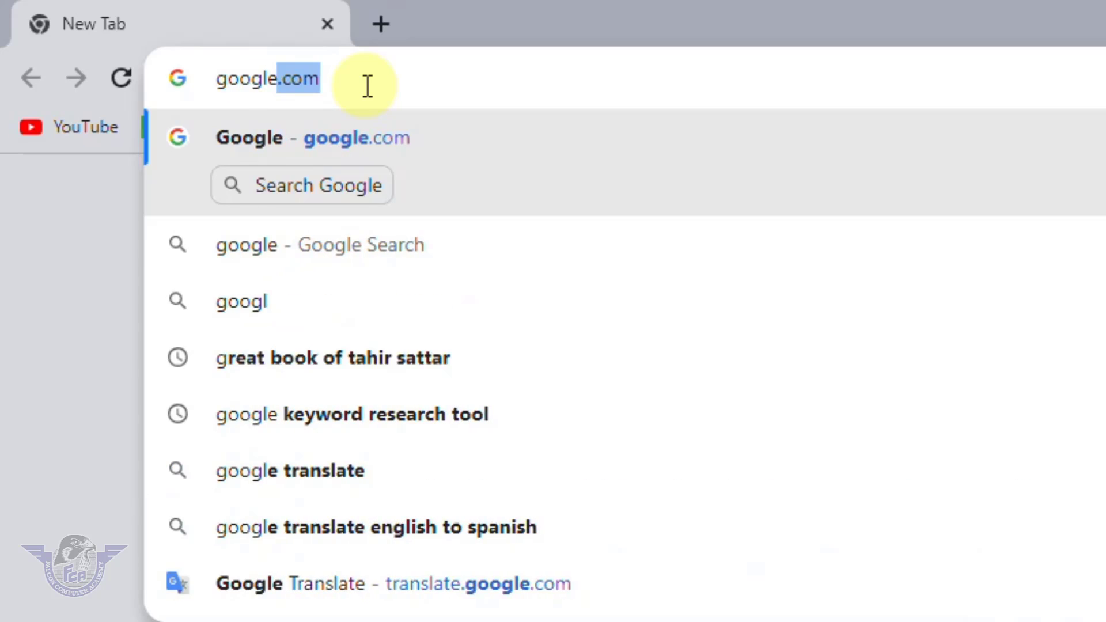
{"action": "key", "text": "Return"}
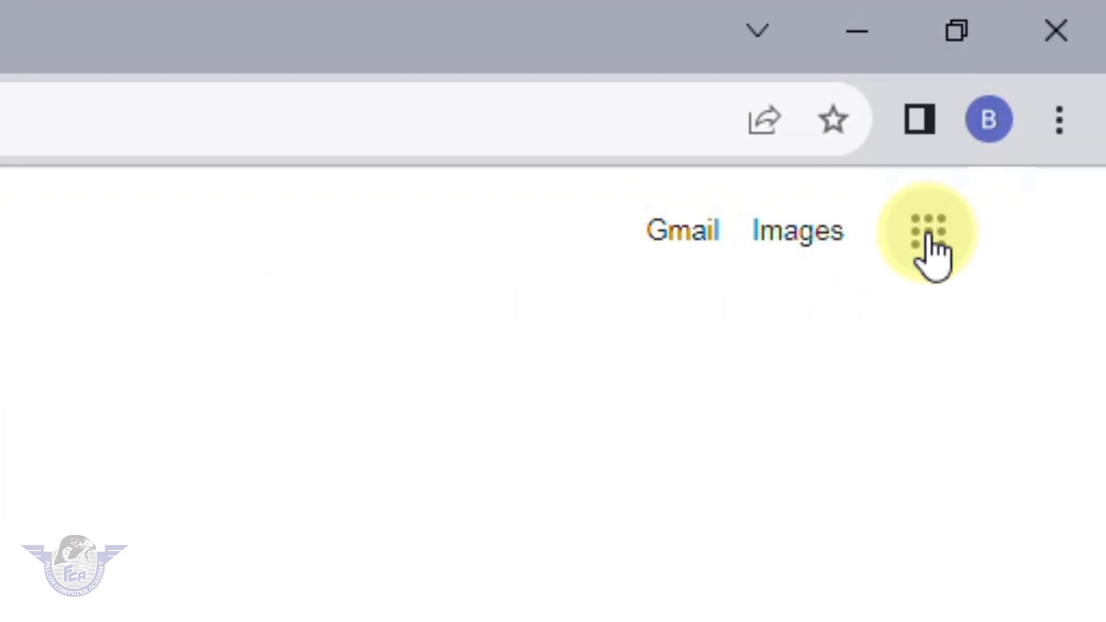
Step: Open Docs from the Google apps and create a blank document
{"action": "left_click", "coordinate": [932, 254]}
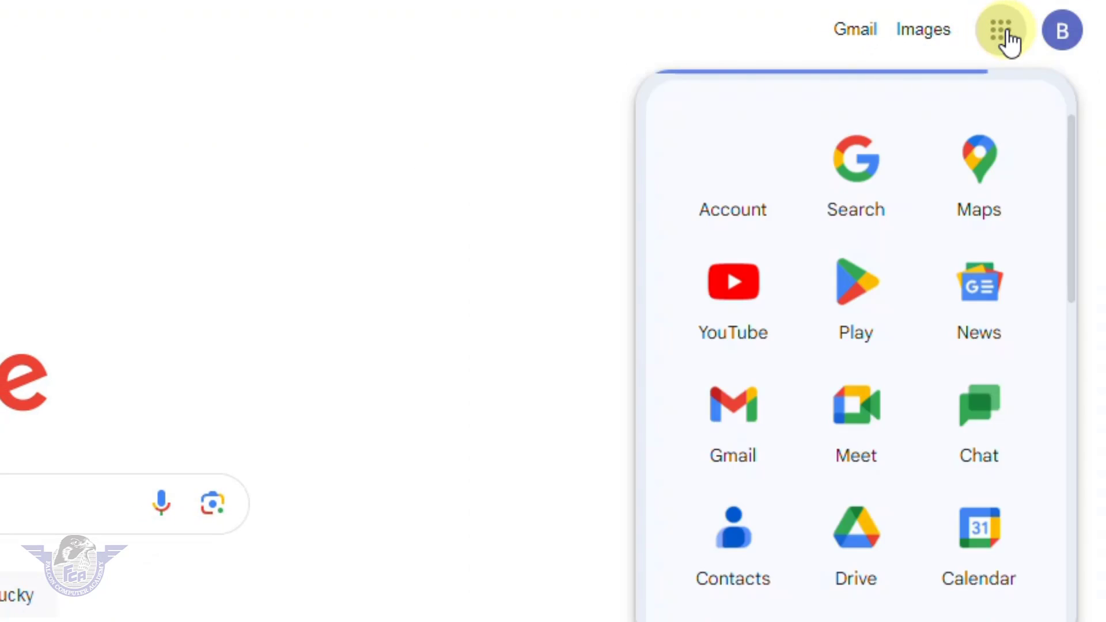
{"action": "left_click", "coordinate": [1009, 35]}
{"action": "left_click", "coordinate": [1008, 36]}
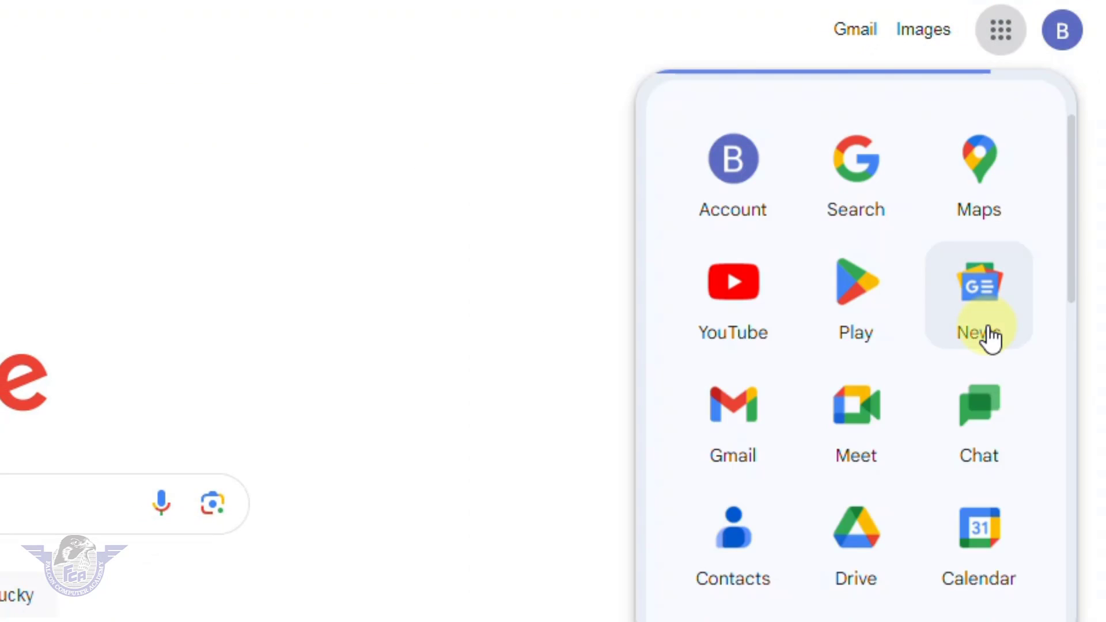
{"action": "left_click_drag", "start_coordinate": [1075, 274], "coordinate": [1076, 405]}
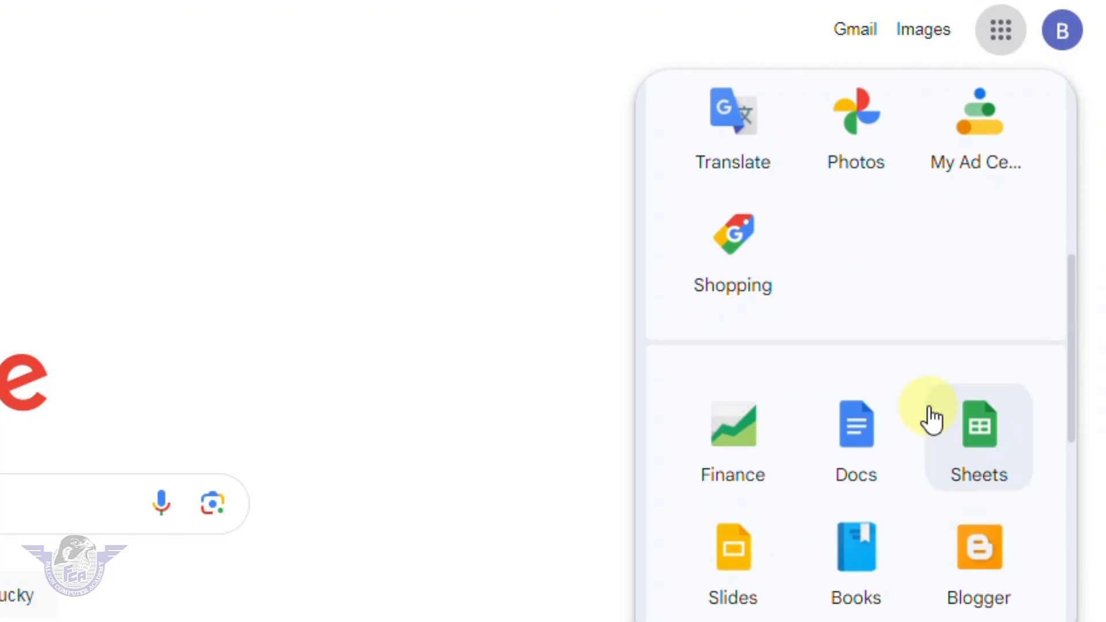
{"action": "left_click", "coordinate": [863, 433]}
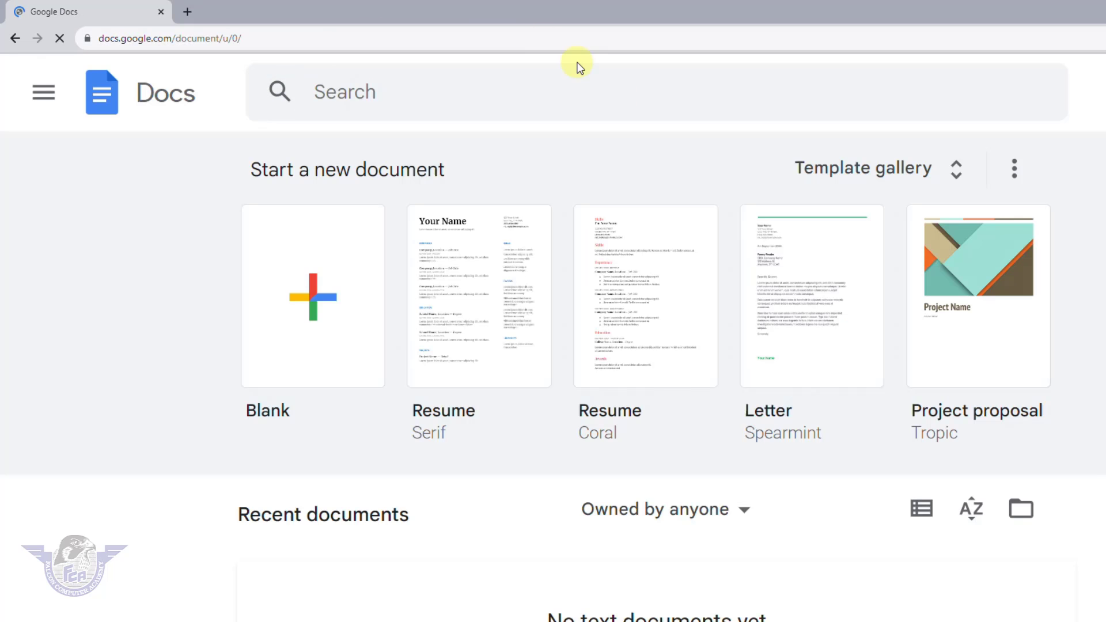
{"action": "left_click", "coordinate": [313, 305]}
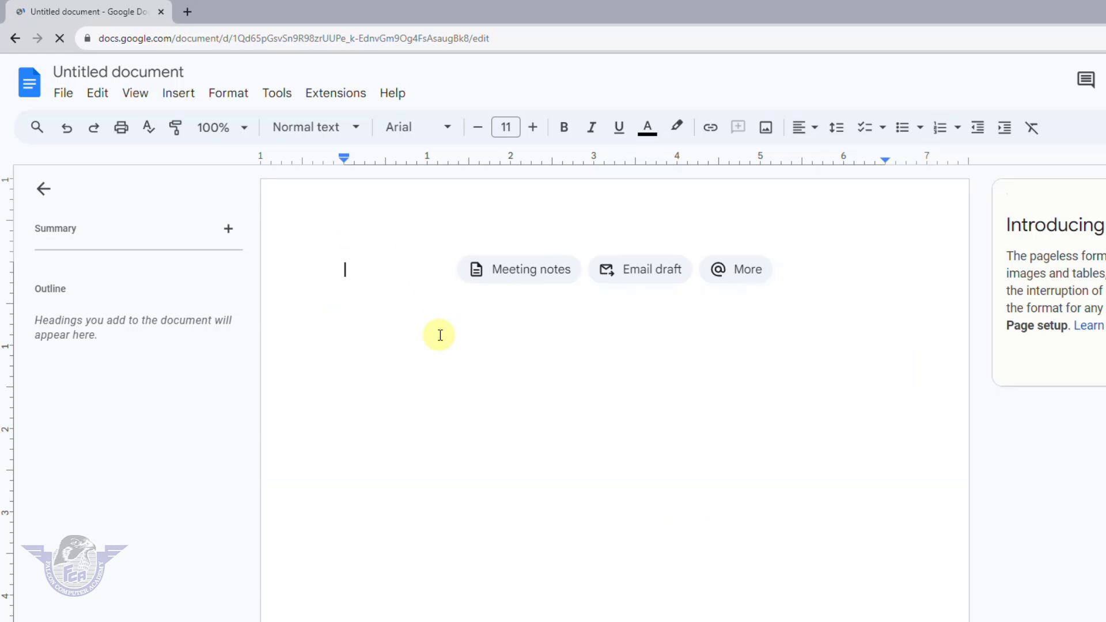
Step: Open voice typing for the document and set its dictation language to Urdu (Pakistan), اردو (پاکستان)
{"action": "left_click", "coordinate": [278, 94]}
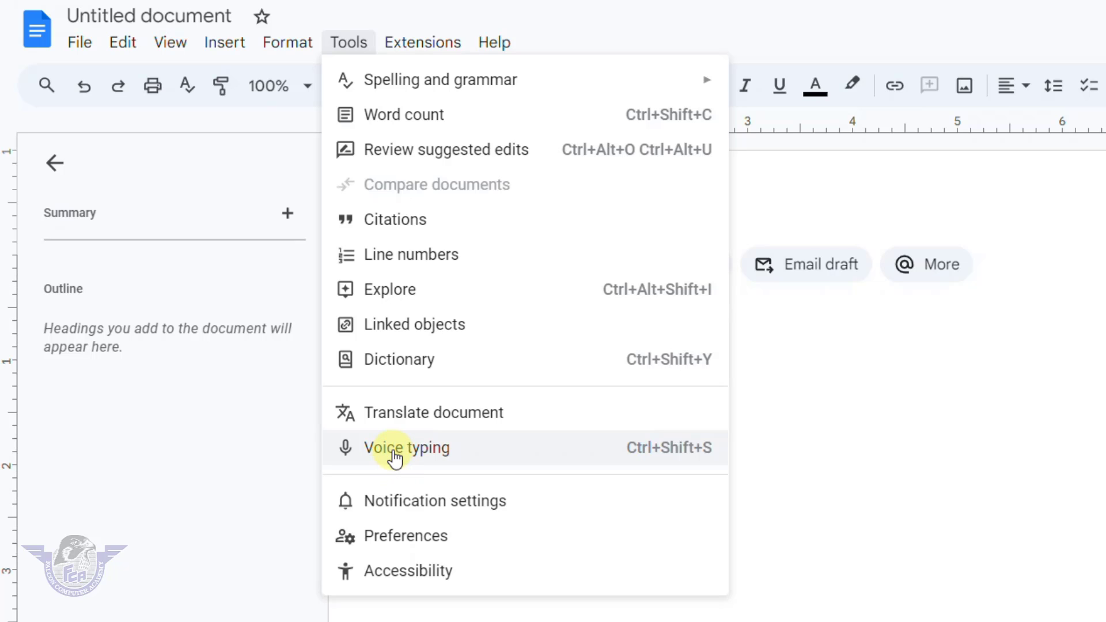
{"action": "left_click", "coordinate": [393, 458]}
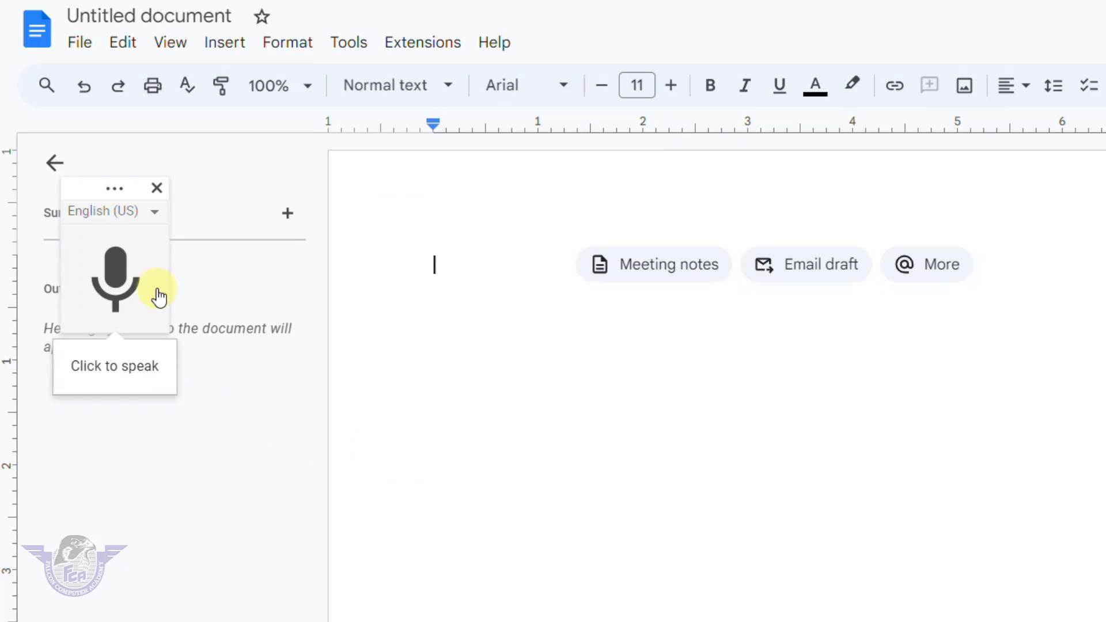
{"action": "left_click", "coordinate": [157, 212]}
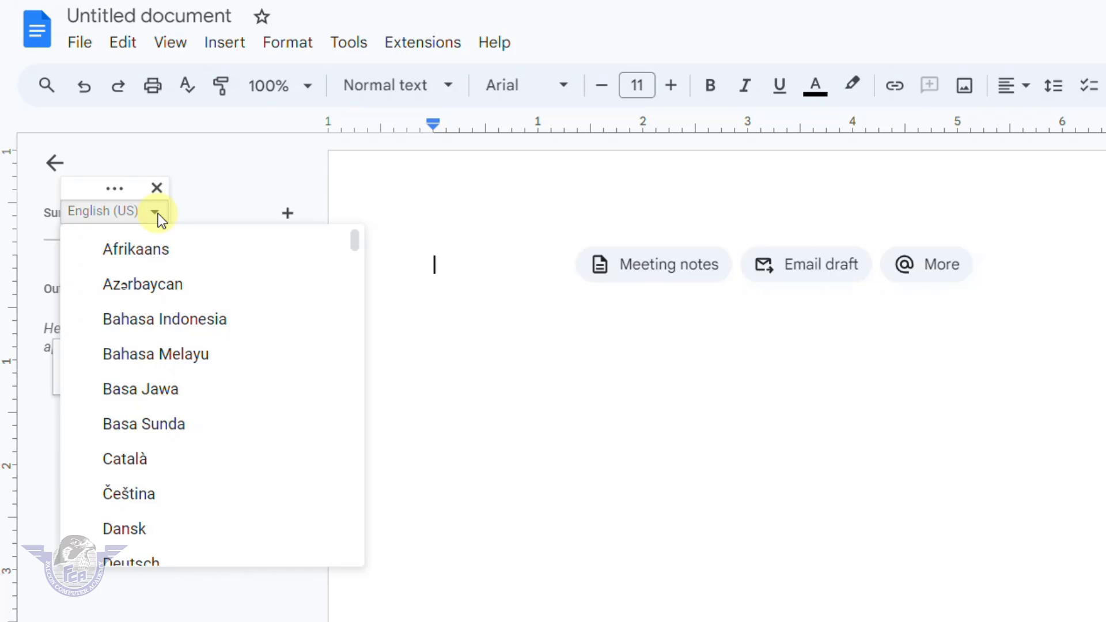
{"action": "scroll", "coordinate": [186, 375], "scroll_direction": "down", "scroll_amount": 4}
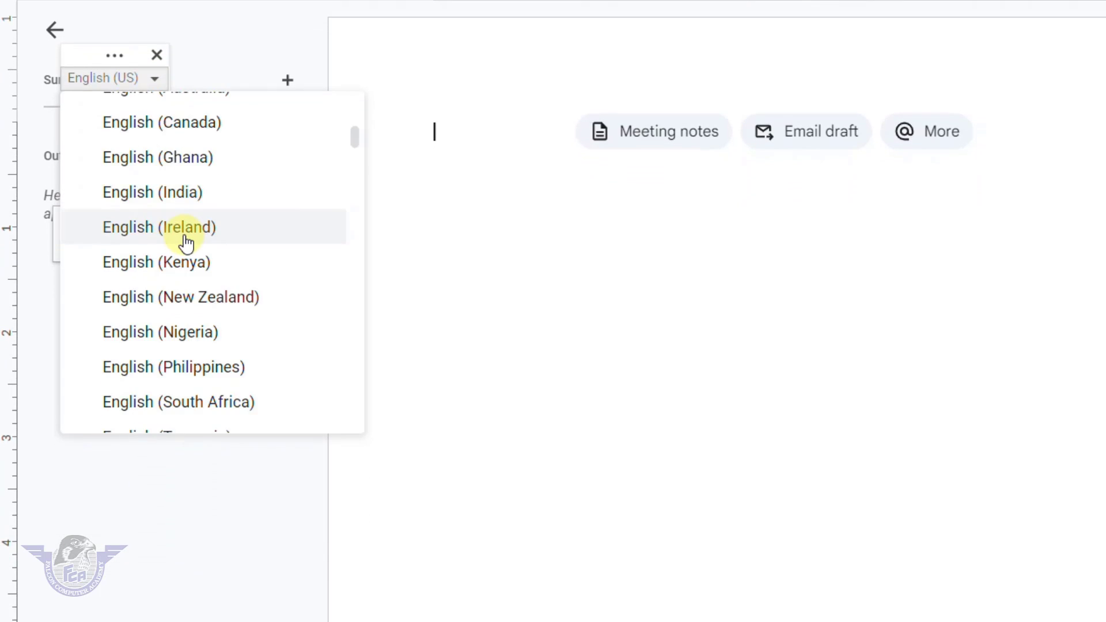
{"action": "scroll", "coordinate": [186, 242], "scroll_direction": "down", "scroll_amount": 15}
{"action": "scroll", "coordinate": [185, 242], "scroll_direction": "up", "scroll_amount": 2}
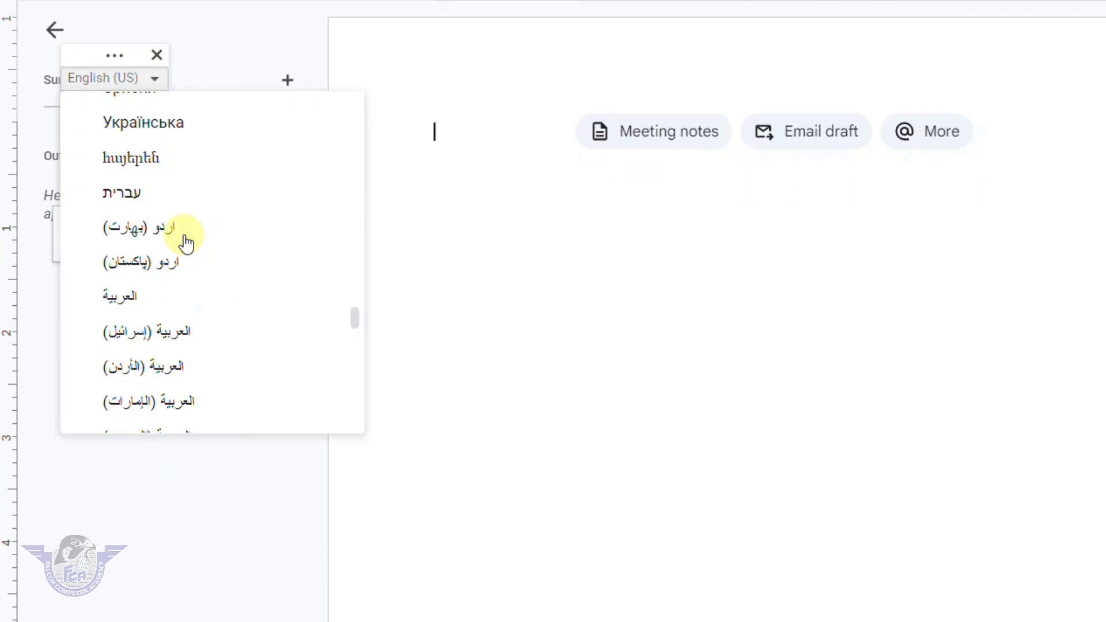
{"action": "left_click", "coordinate": [141, 266]}
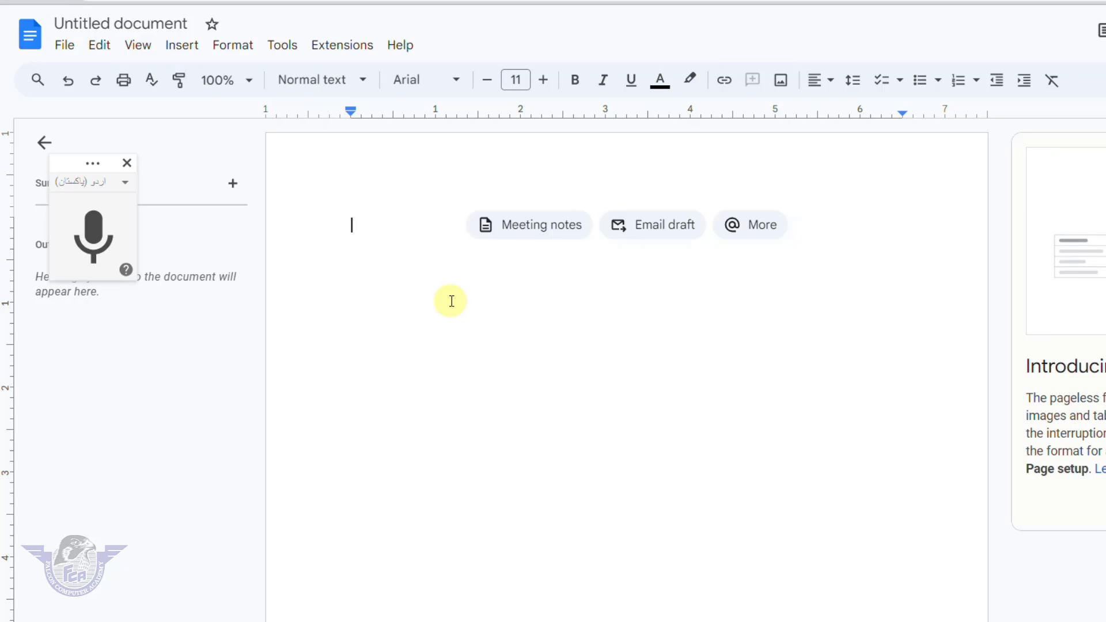
Step: Start voice typing, allow microphone access, and play the YouTube video on creating a barcode with ID in MS Excel
{"action": "left_click", "coordinate": [93, 235]}
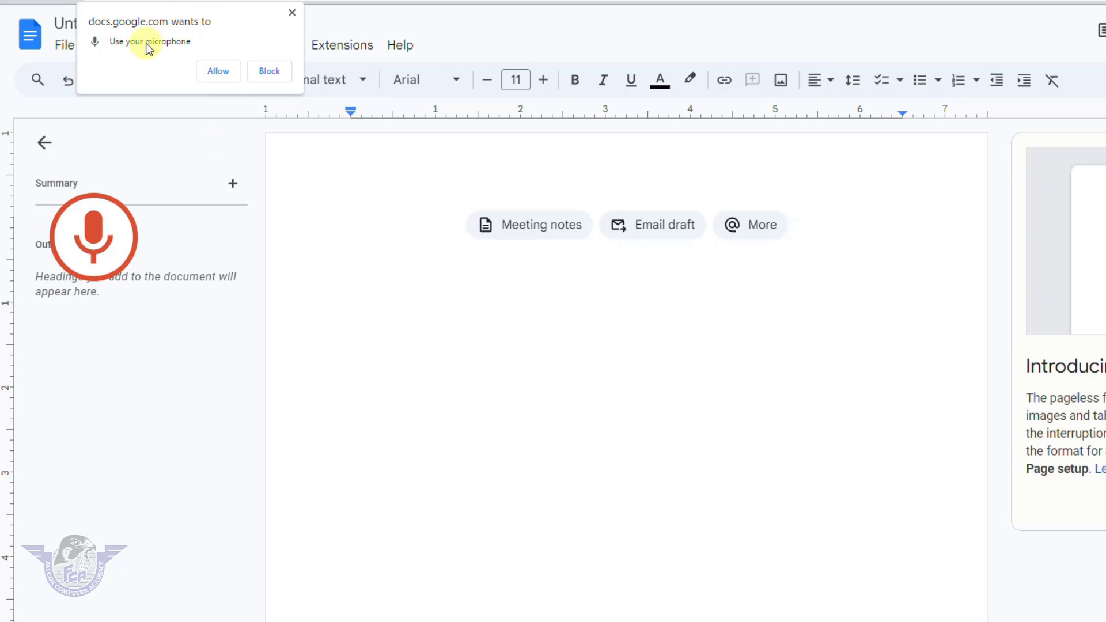
{"action": "left_click", "coordinate": [219, 71]}
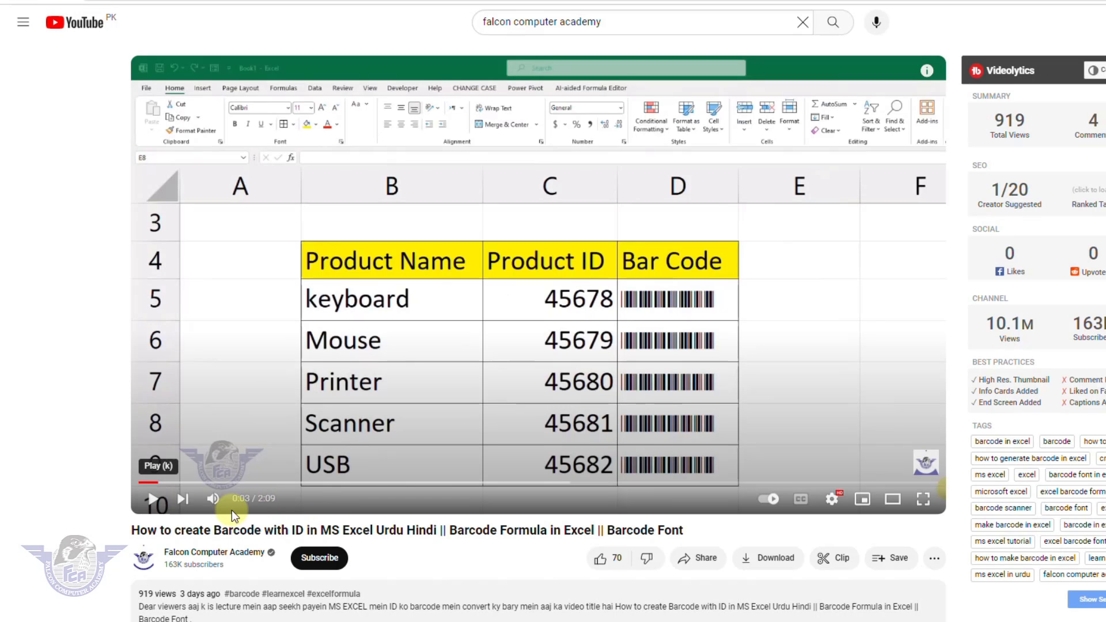
{"action": "left_click", "coordinate": [152, 499]}
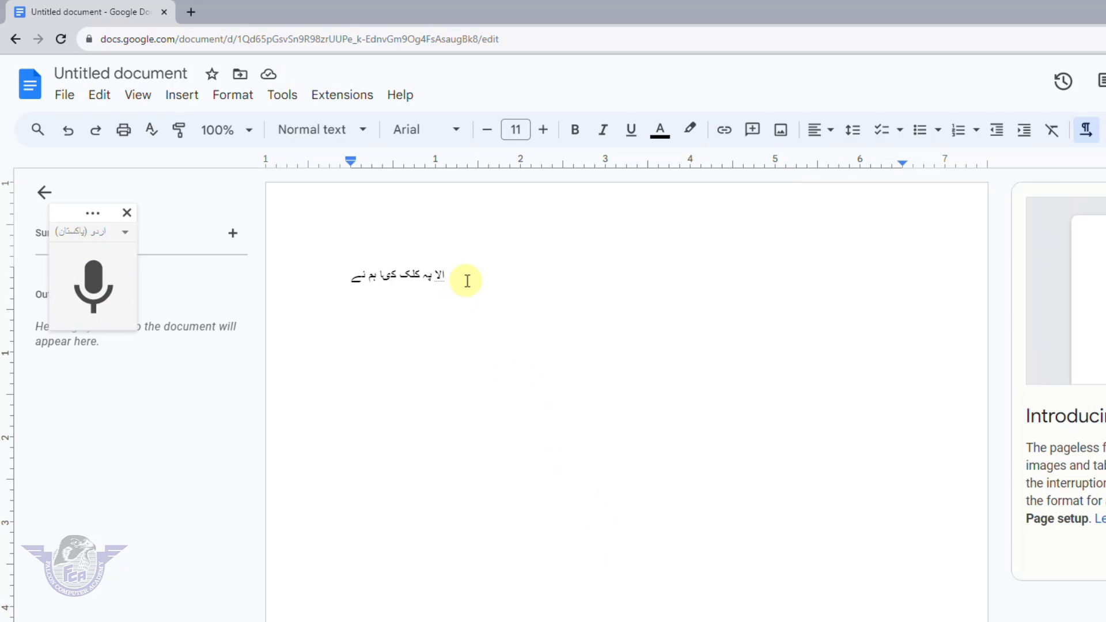
Step: Start a new line below the Urdu text, dictate the video's speech into it, and stop voice typing
{"action": "key", "text": "Return"}
{"action": "left_click", "coordinate": [94, 289]}
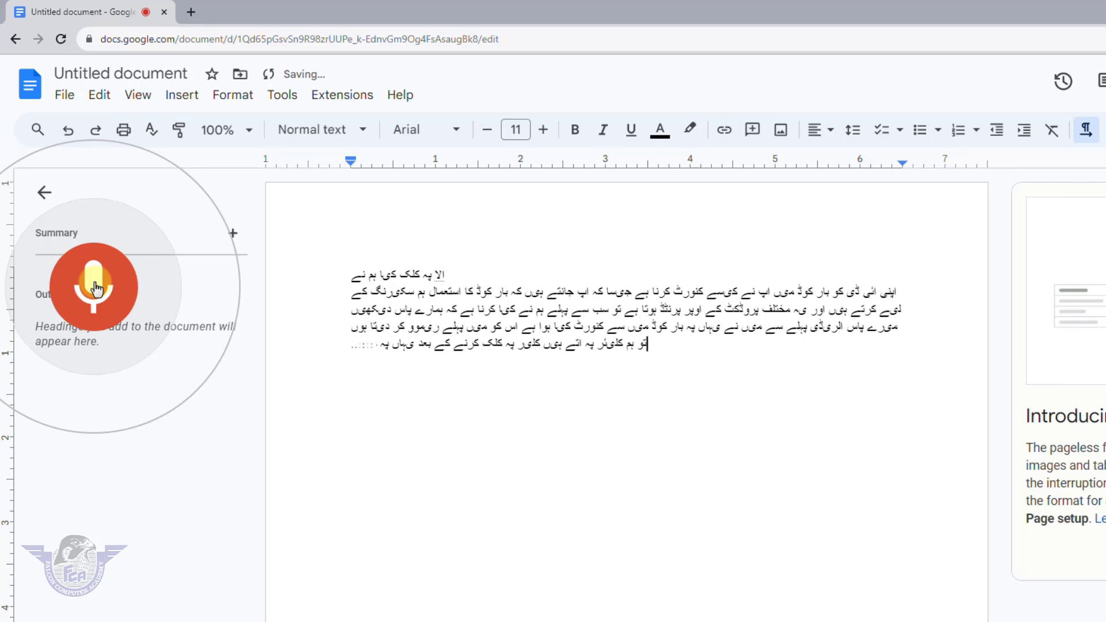
{"action": "left_click", "coordinate": [96, 288]}
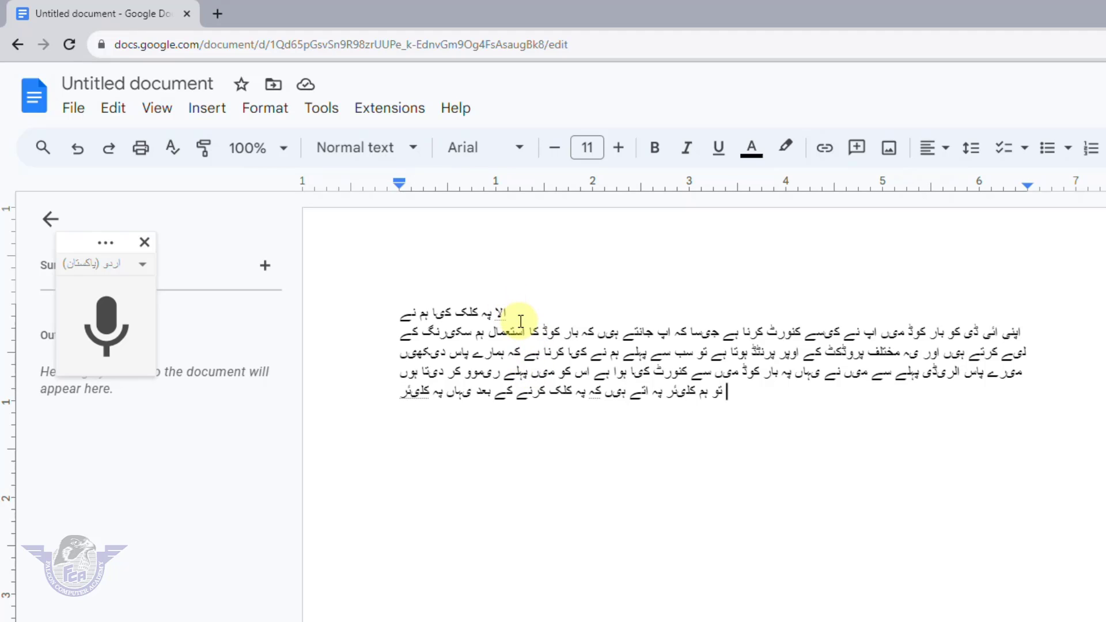
Step: Delete the first line of dictated text, الا پہ کلک کیا ہم نے, above the main paragraph
{"action": "triple_click", "coordinate": [500, 309]}
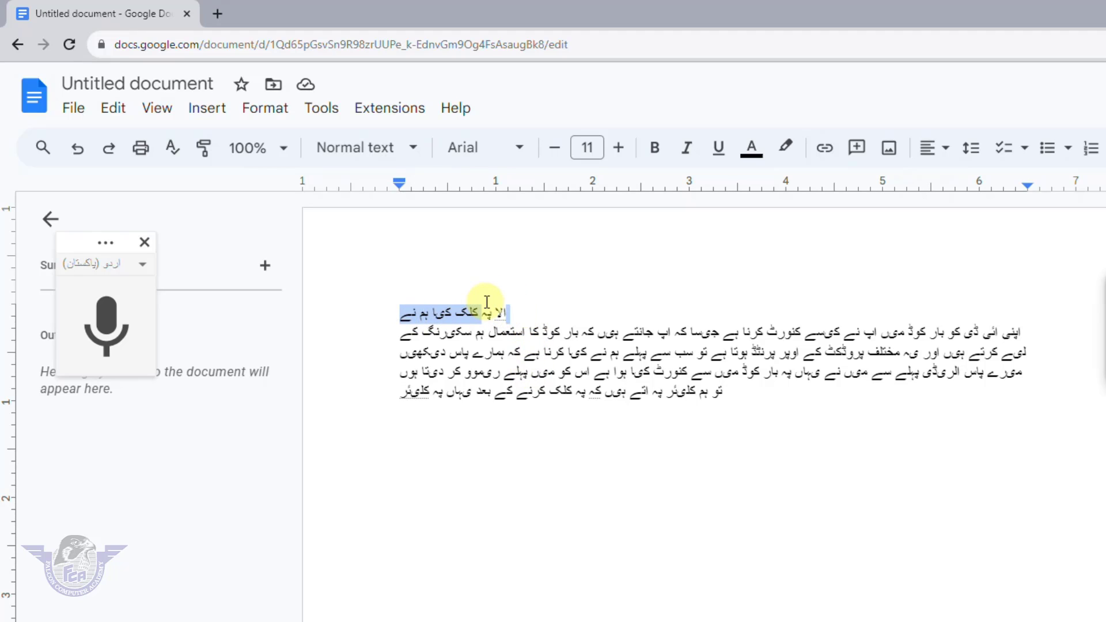
{"action": "left_click", "coordinate": [507, 308]}
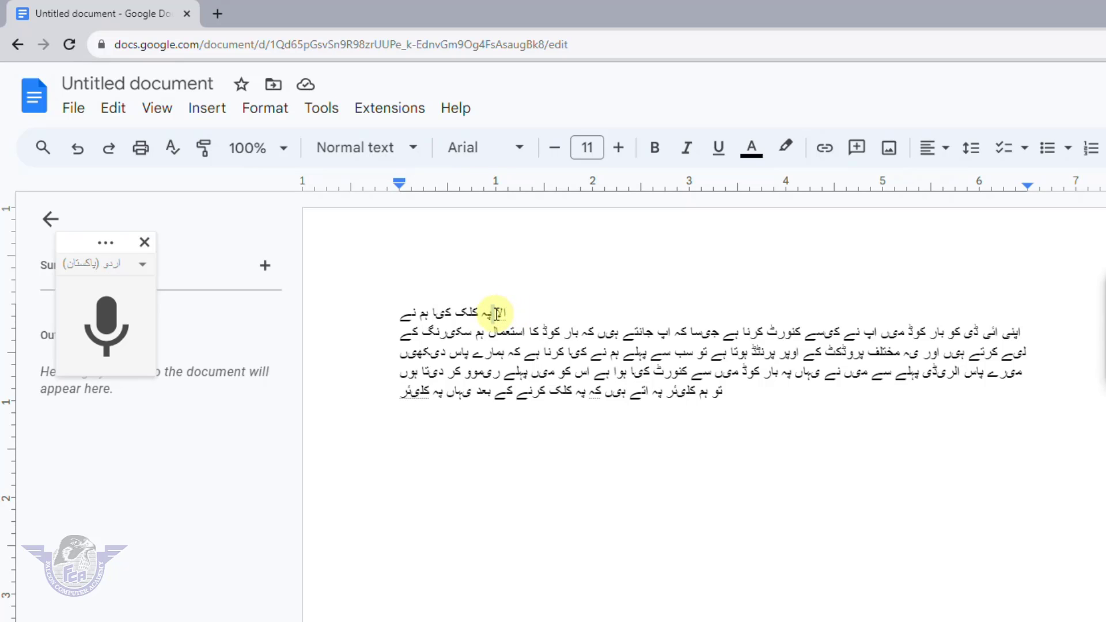
{"action": "triple_click", "coordinate": [497, 314]}
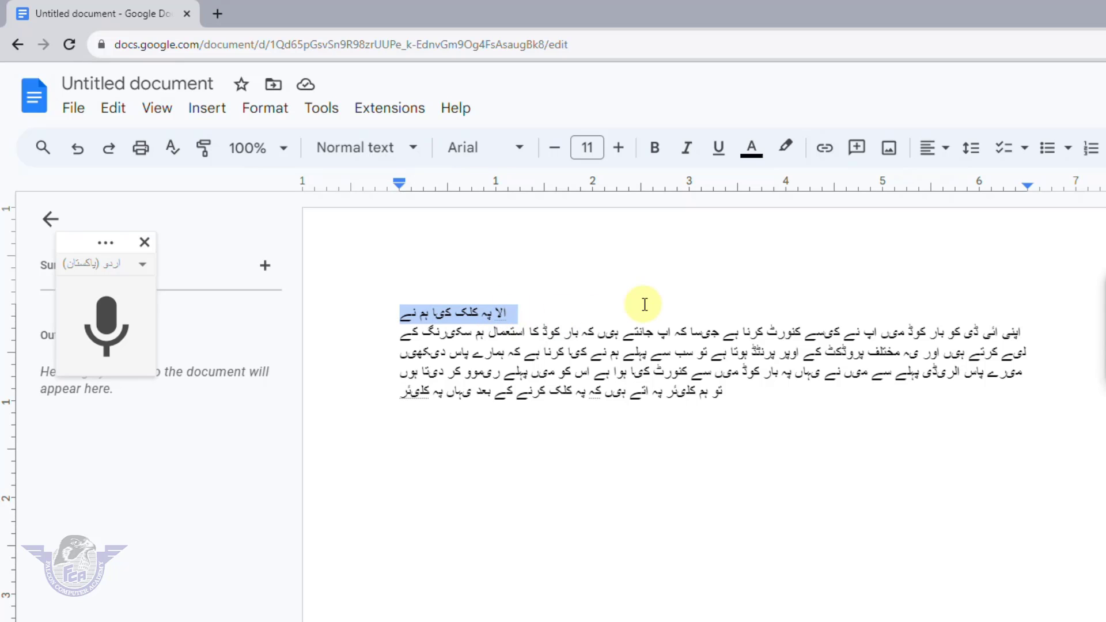
{"action": "key", "text": "BackSpace"}
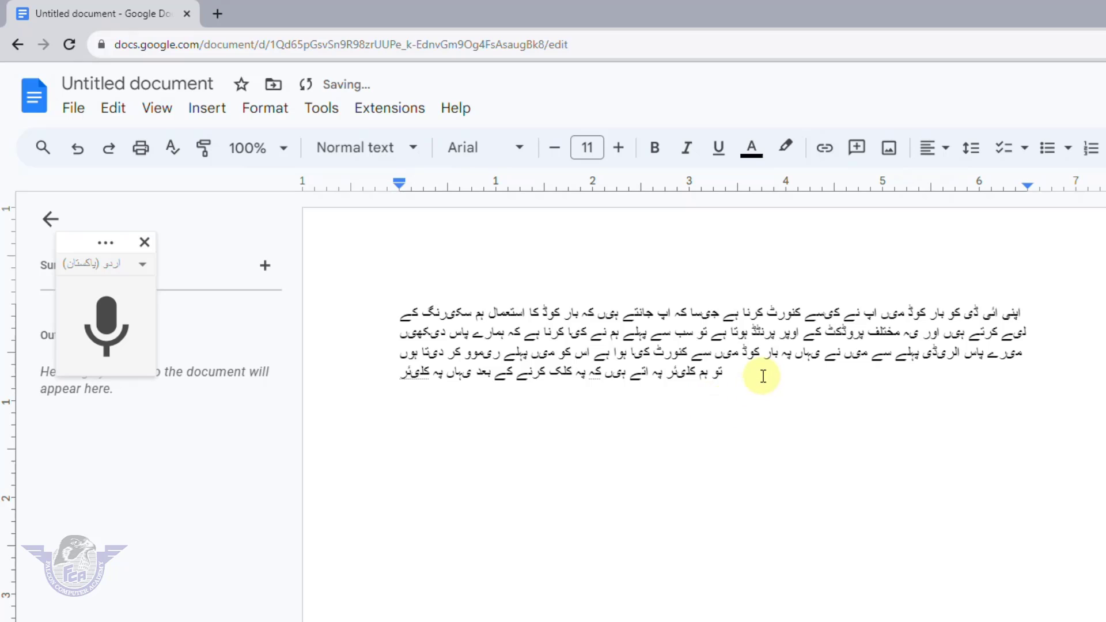
Step: Change the whole Urdu paragraph's font to Noto Nastaliq Urdu, adding it from the additional fonts filtered by Arabic script
{"action": "left_click_drag", "start_coordinate": [766, 375], "coordinate": [1022, 305]}
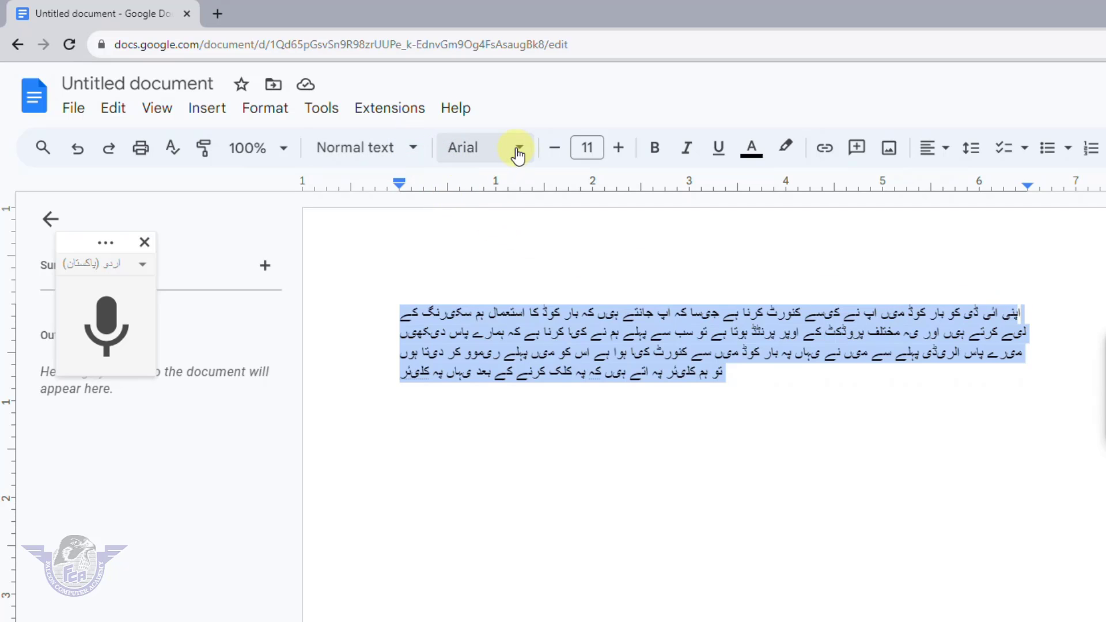
{"action": "left_click", "coordinate": [516, 155]}
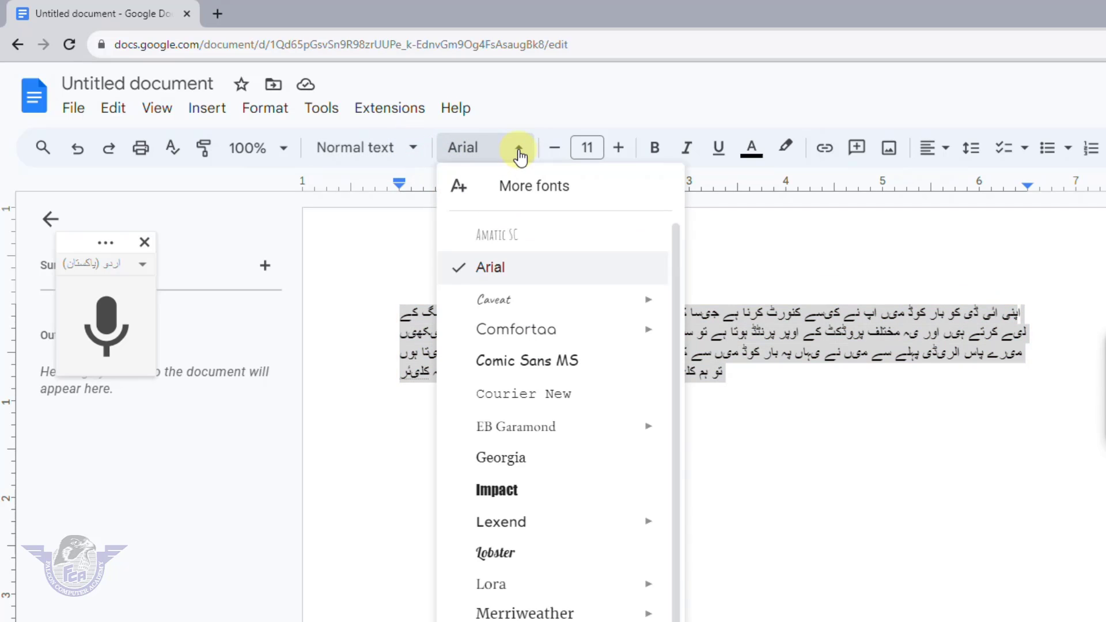
{"action": "left_click", "coordinate": [524, 188]}
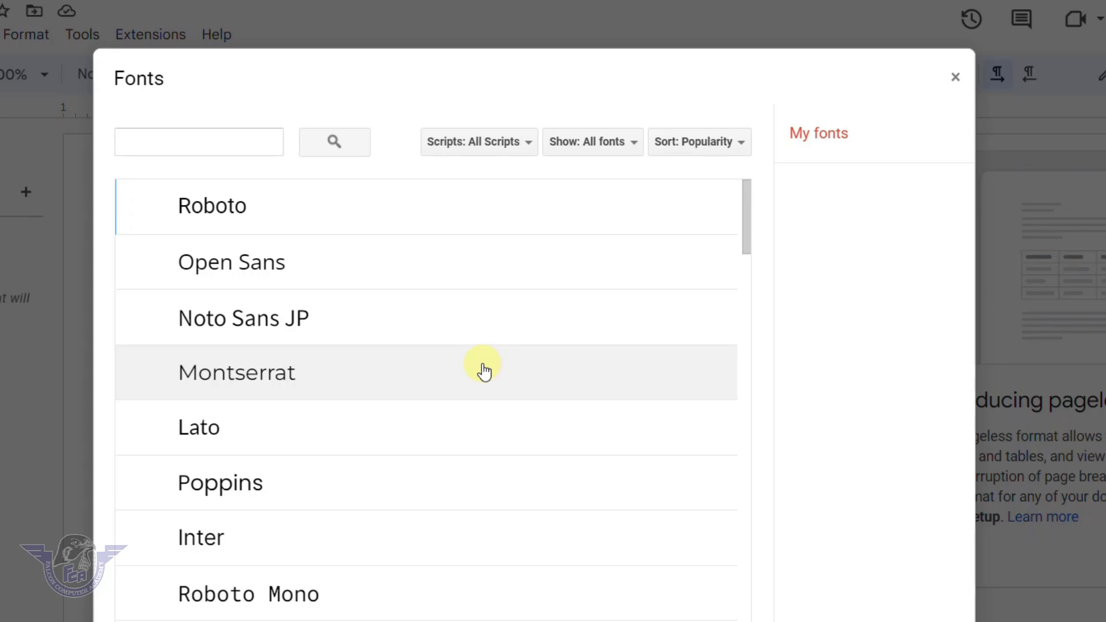
{"action": "left_click", "coordinate": [523, 143]}
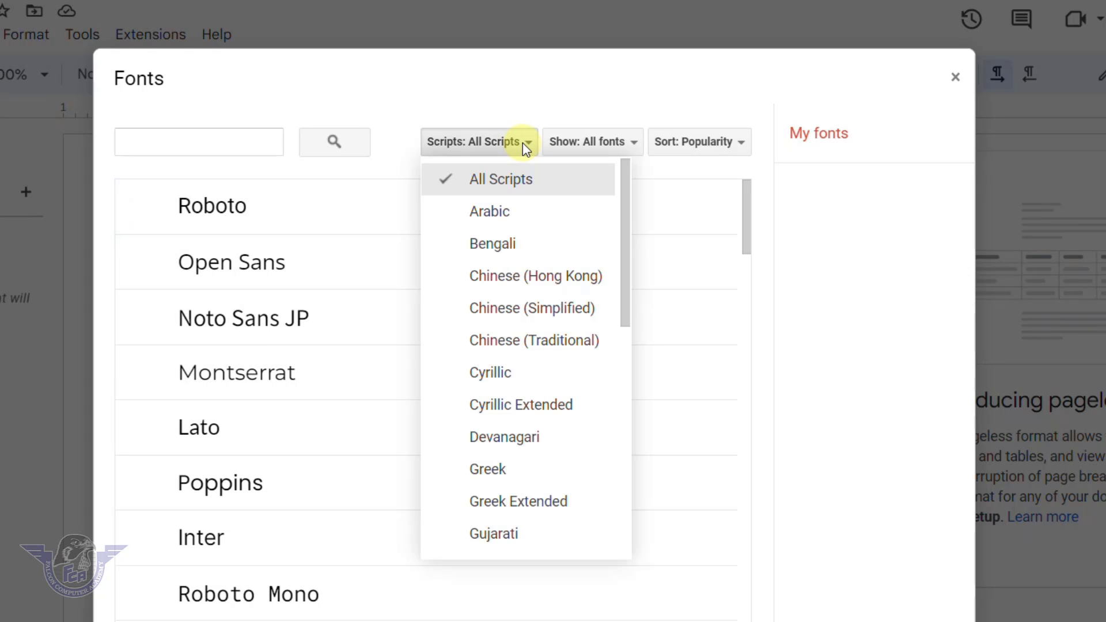
{"action": "left_click", "coordinate": [497, 213]}
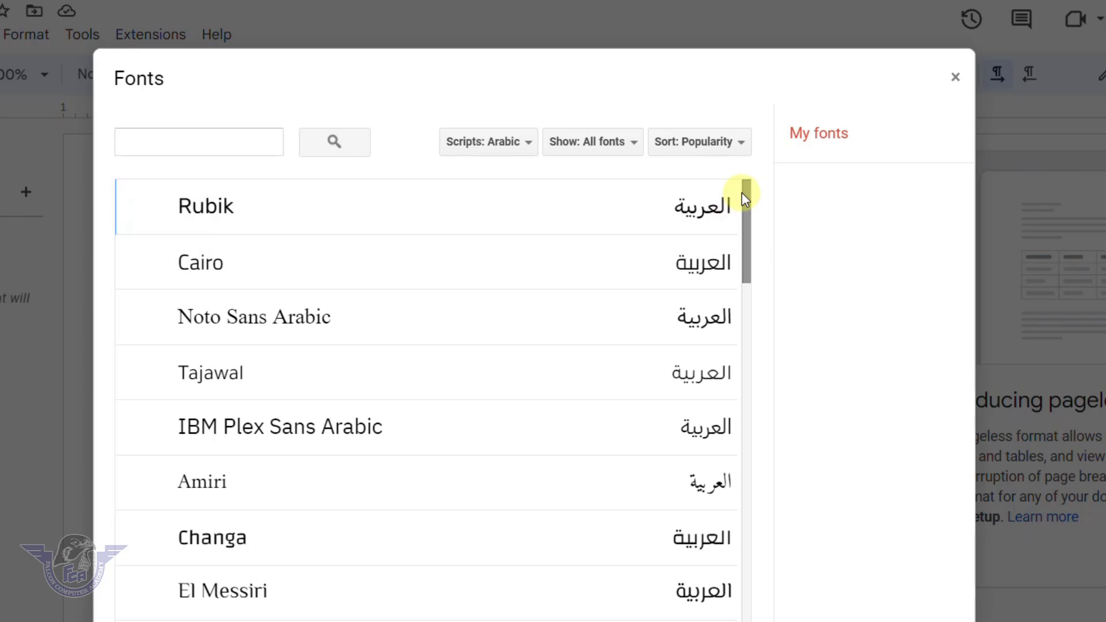
{"action": "scroll", "coordinate": [744, 199], "scroll_direction": "down", "scroll_amount": 2}
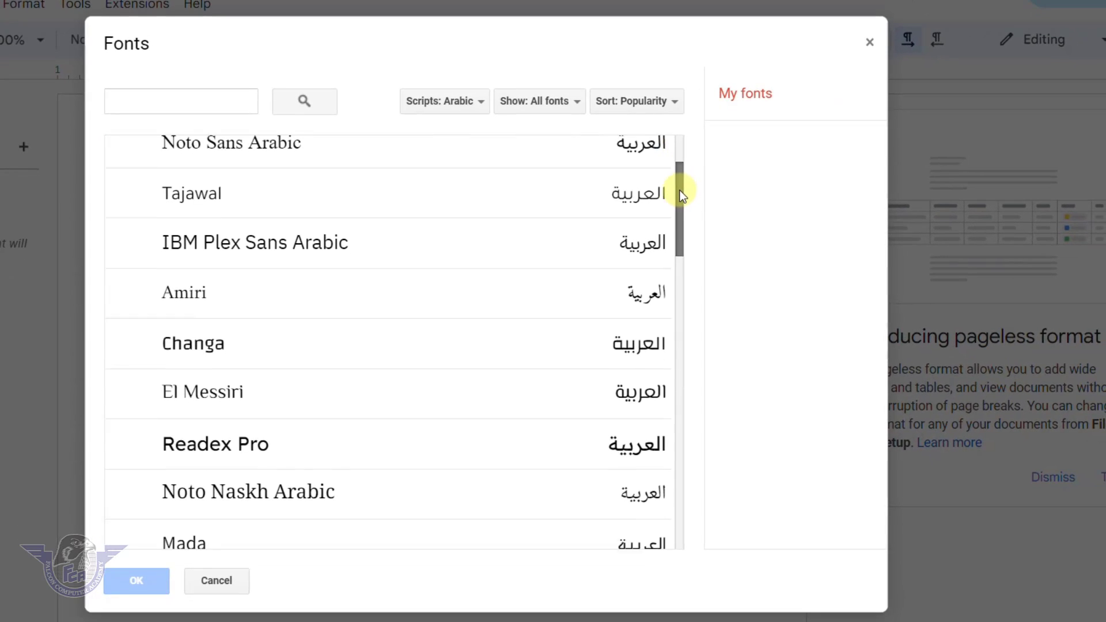
{"action": "left_click_drag", "start_coordinate": [680, 190], "coordinate": [678, 213]}
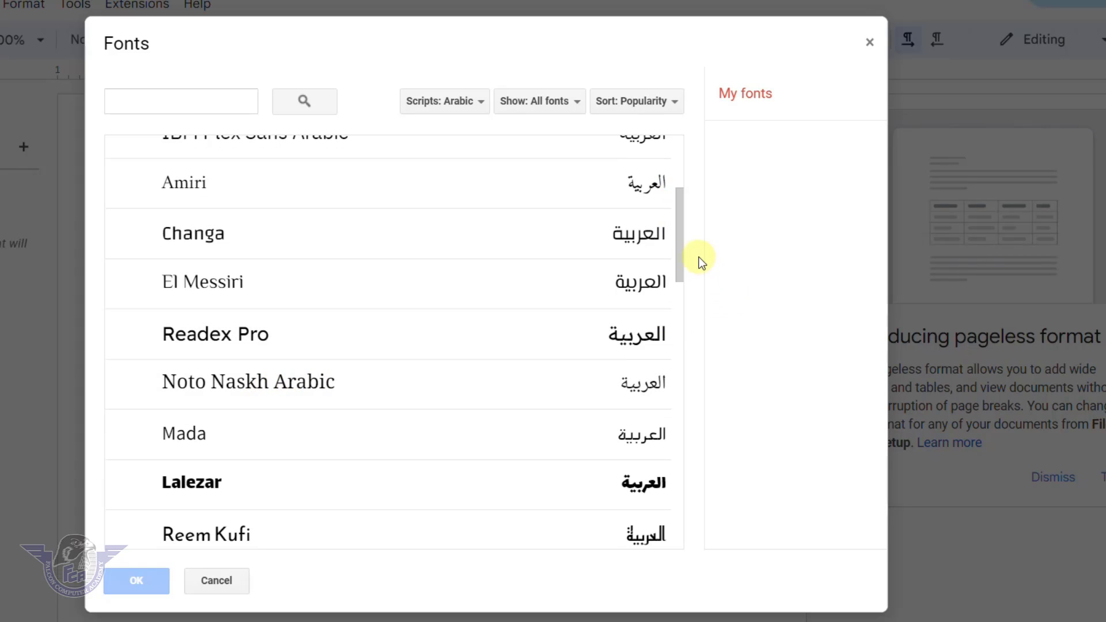
{"action": "left_click_drag", "start_coordinate": [679, 258], "coordinate": [667, 402]}
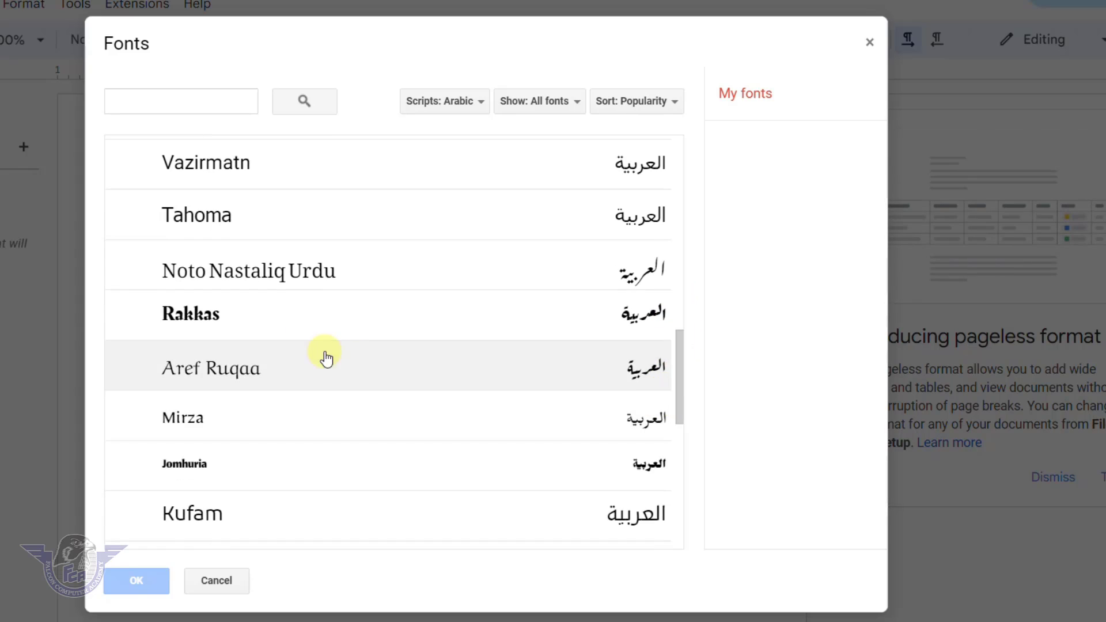
{"action": "left_click", "coordinate": [290, 280]}
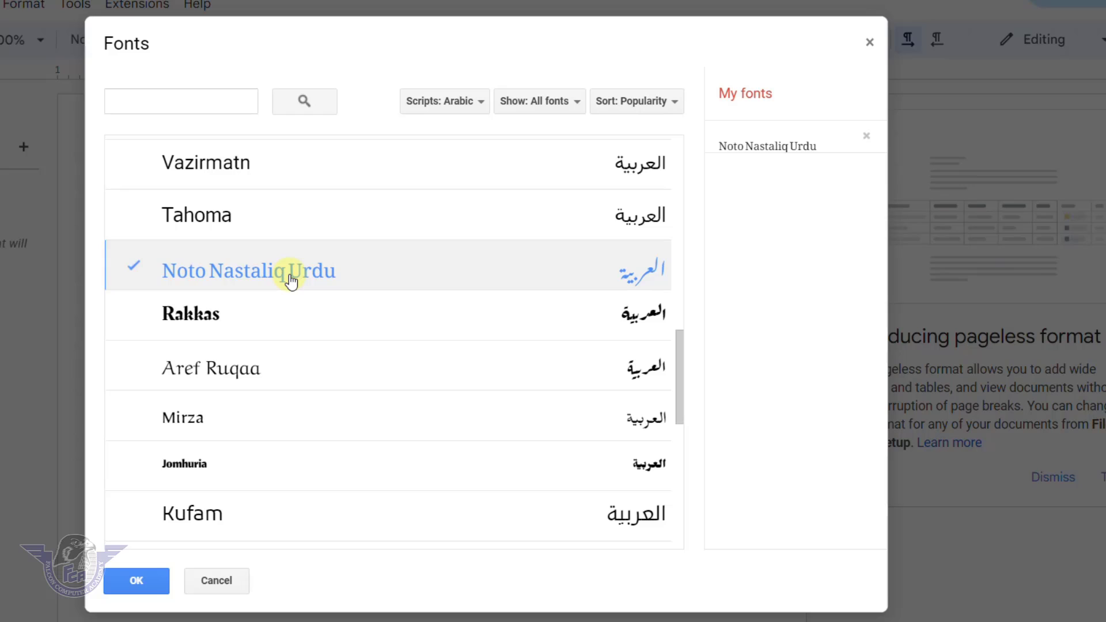
{"action": "left_click", "coordinate": [137, 582]}
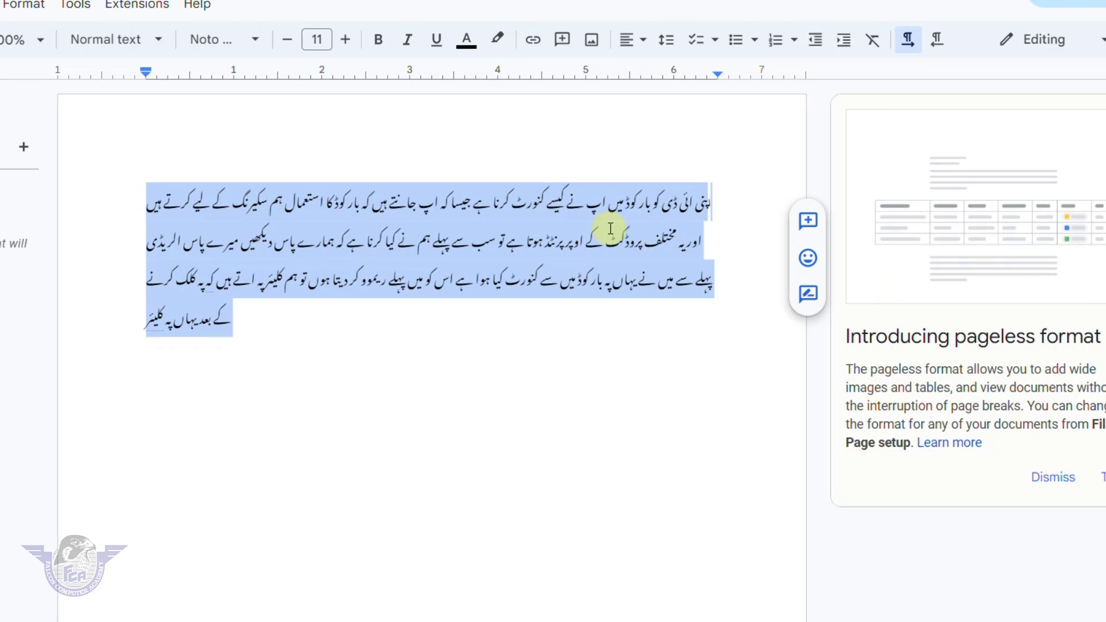
Step: Check the weights available for the Noto Nastaliq Urdu font and deselect the paragraph
{"action": "left_click", "coordinate": [258, 44]}
{"action": "mouse_move", "coordinate": [251, 156]}
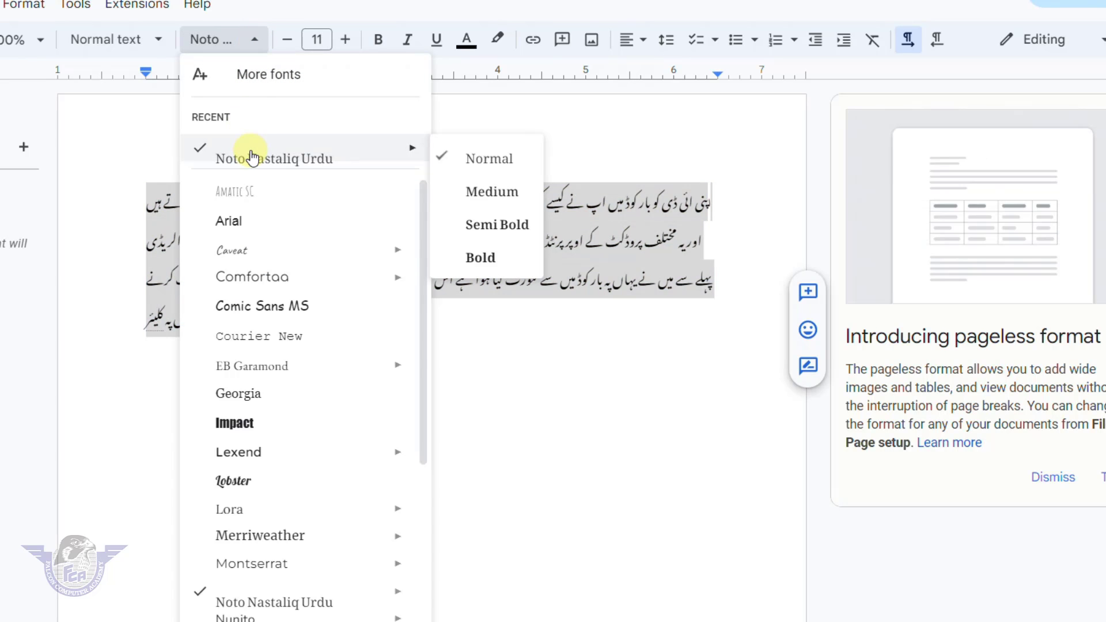
{"action": "left_click", "coordinate": [477, 365]}
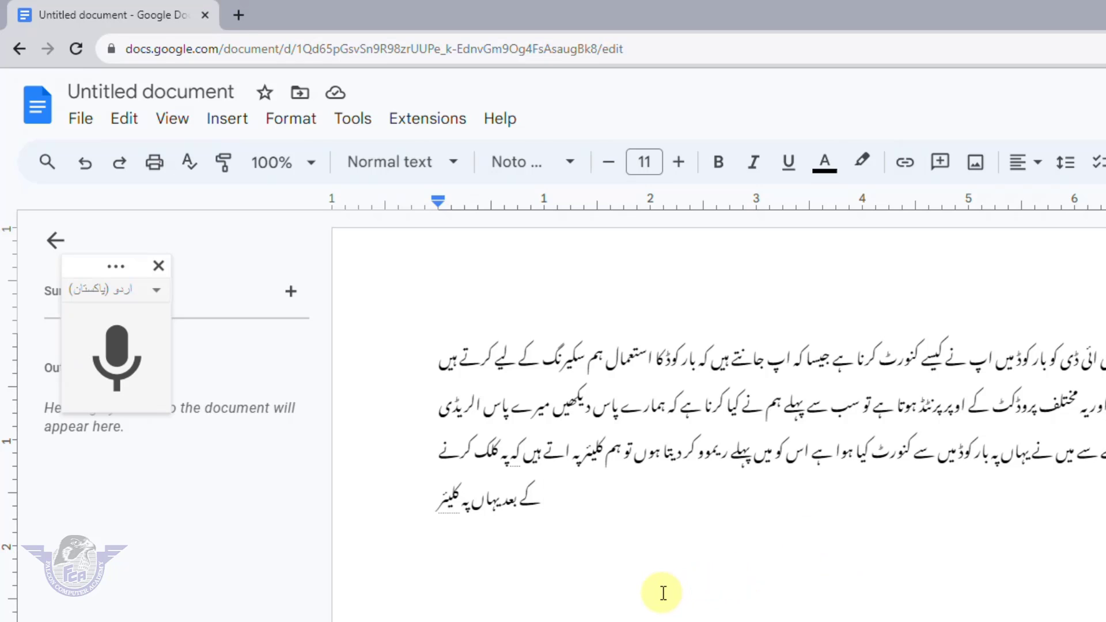
Step: Select the Urdu paragraph, start a translated copy of the document, and title the new document "Translate in Hindi"
{"action": "left_click_drag", "start_coordinate": [569, 511], "coordinate": [1105, 363]}
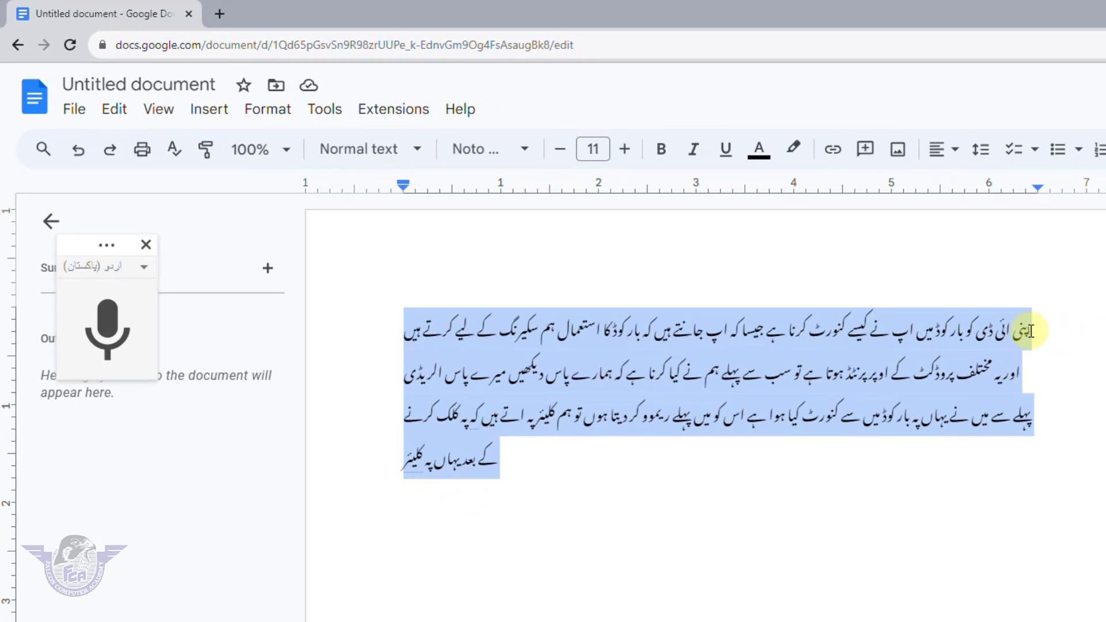
{"action": "left_click", "coordinate": [335, 113]}
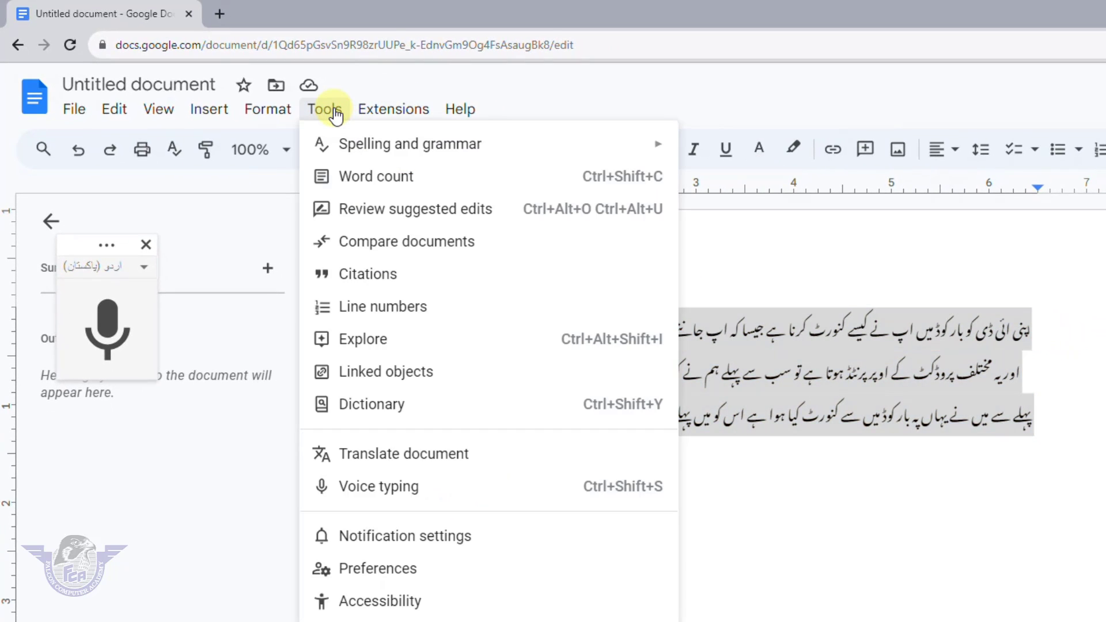
{"action": "left_click", "coordinate": [417, 465]}
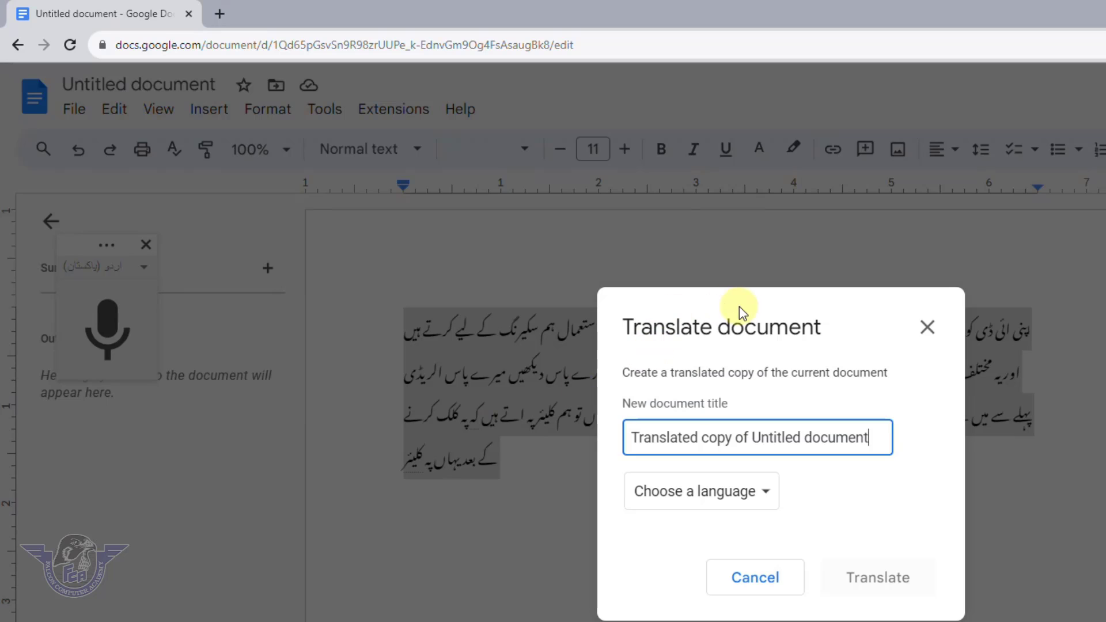
{"action": "triple_click", "coordinate": [701, 438]}
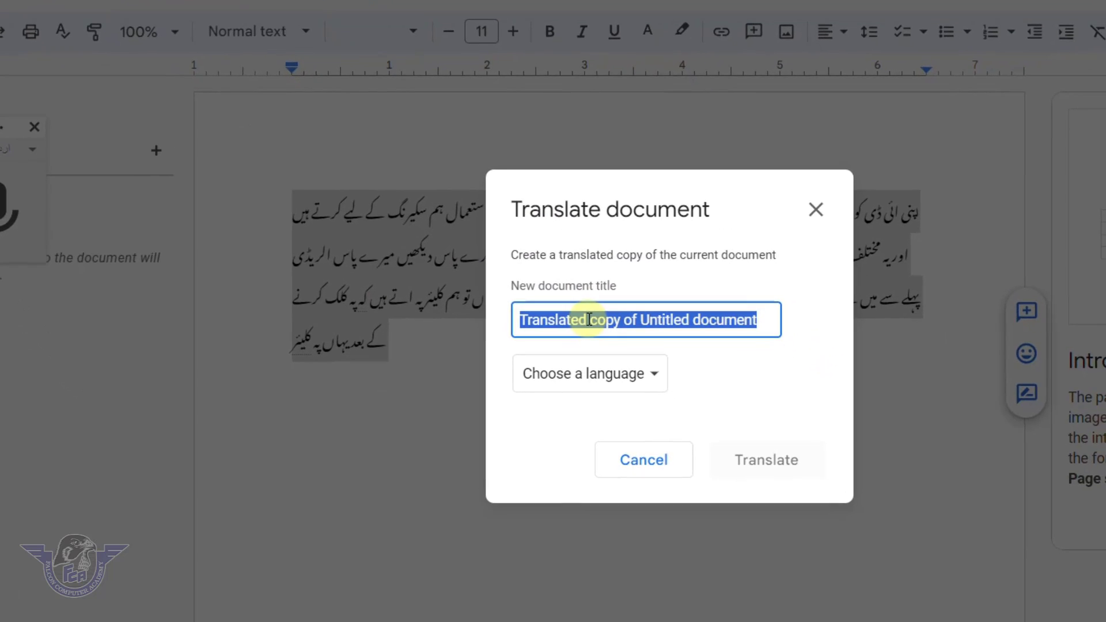
{"action": "type", "text": "Tran"}
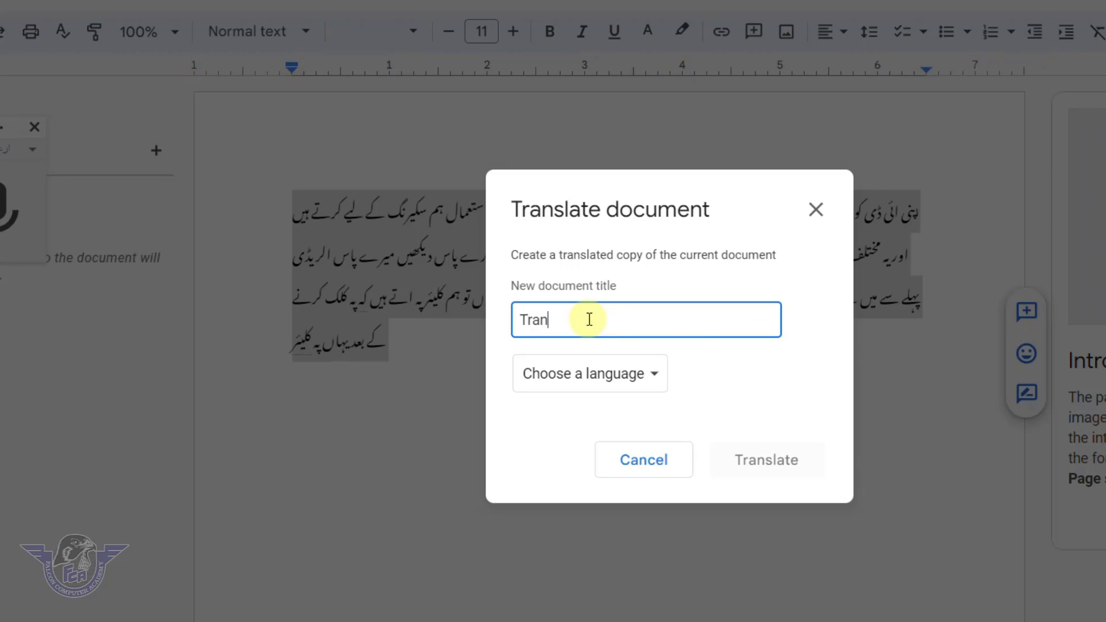
{"action": "type", "text": "slate in Hindi"}
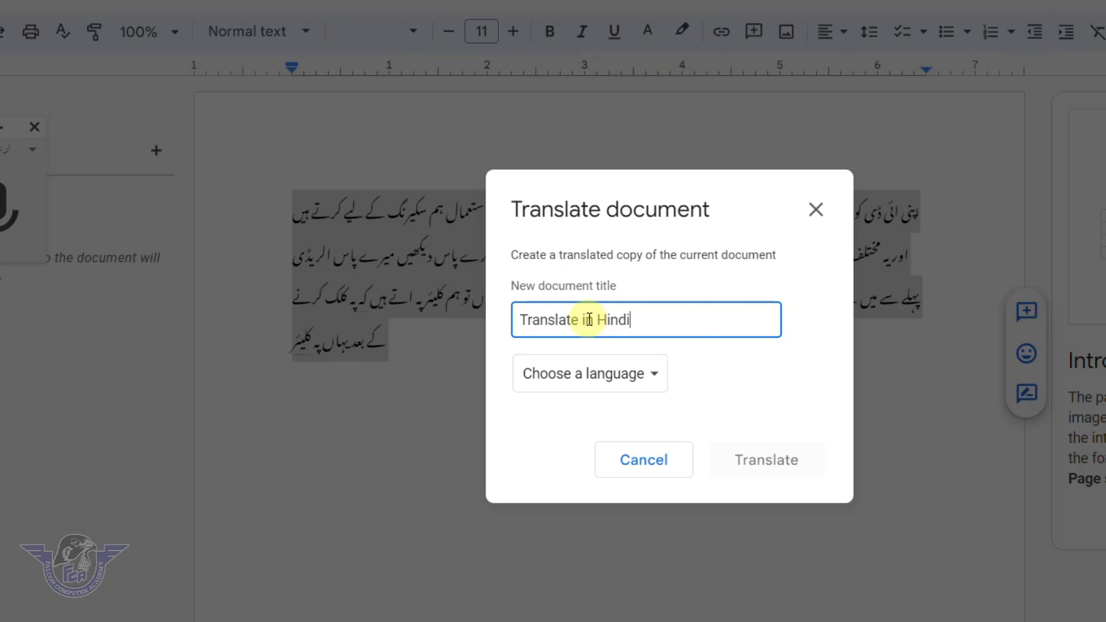
Step: Choose Hindi as the target language and create the translated copy
{"action": "left_click", "coordinate": [656, 375]}
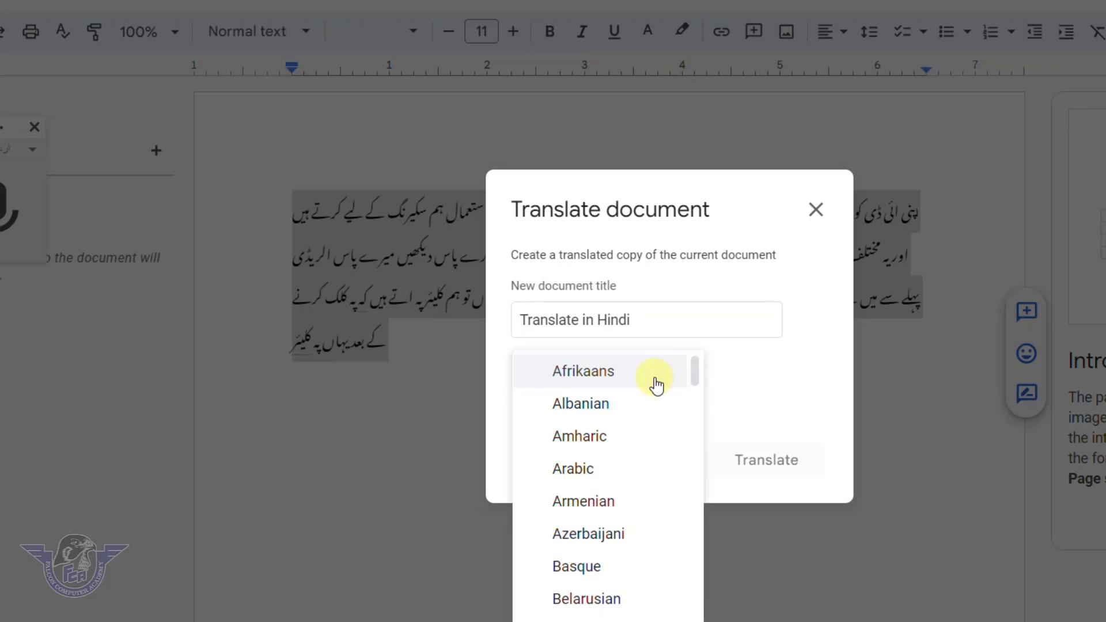
{"action": "left_click_drag", "start_coordinate": [696, 374], "coordinate": [692, 621]}
{"action": "scroll", "coordinate": [694, 605], "scroll_direction": "up", "scroll_amount": 15}
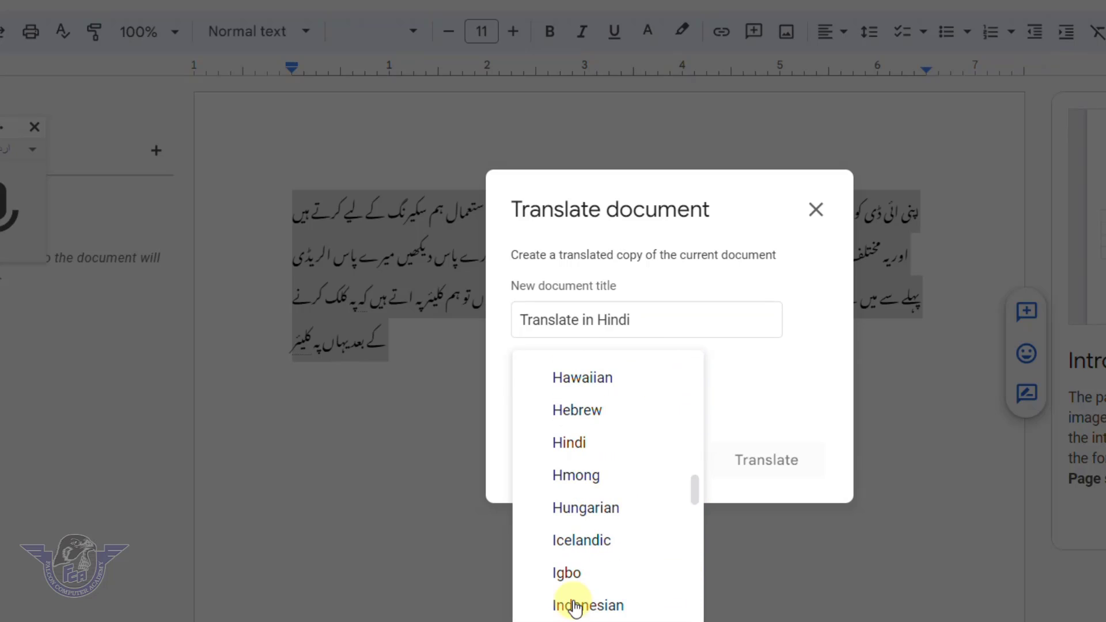
{"action": "left_click", "coordinate": [578, 440]}
{"action": "left_click", "coordinate": [752, 470]}
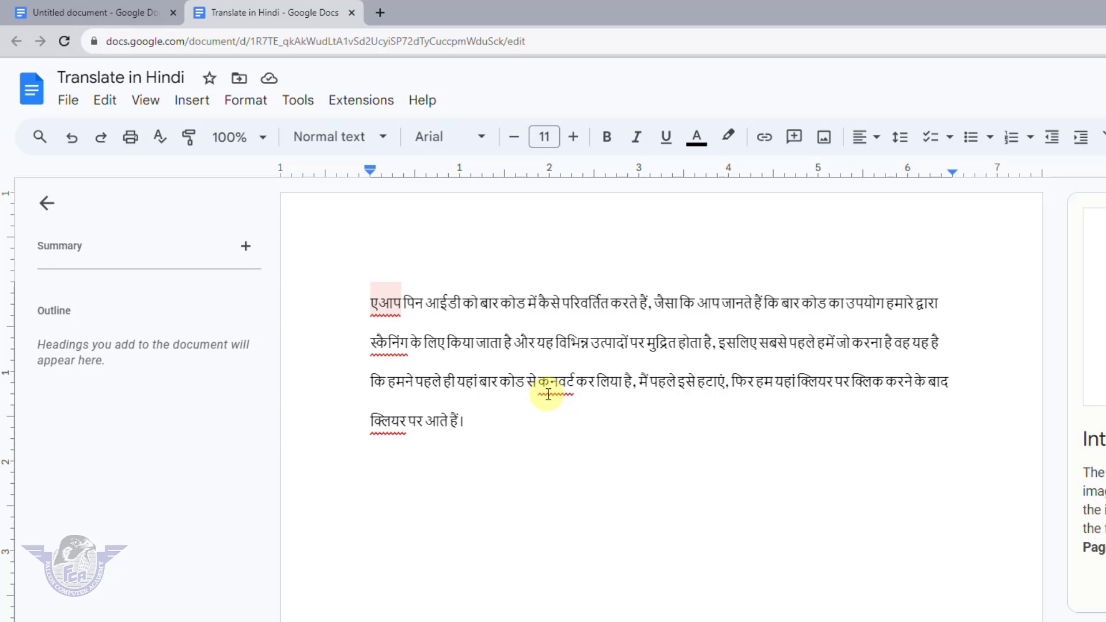
Step: Return to the original Untitled document and delete all of its Urdu text
{"action": "left_click", "coordinate": [117, 12]}
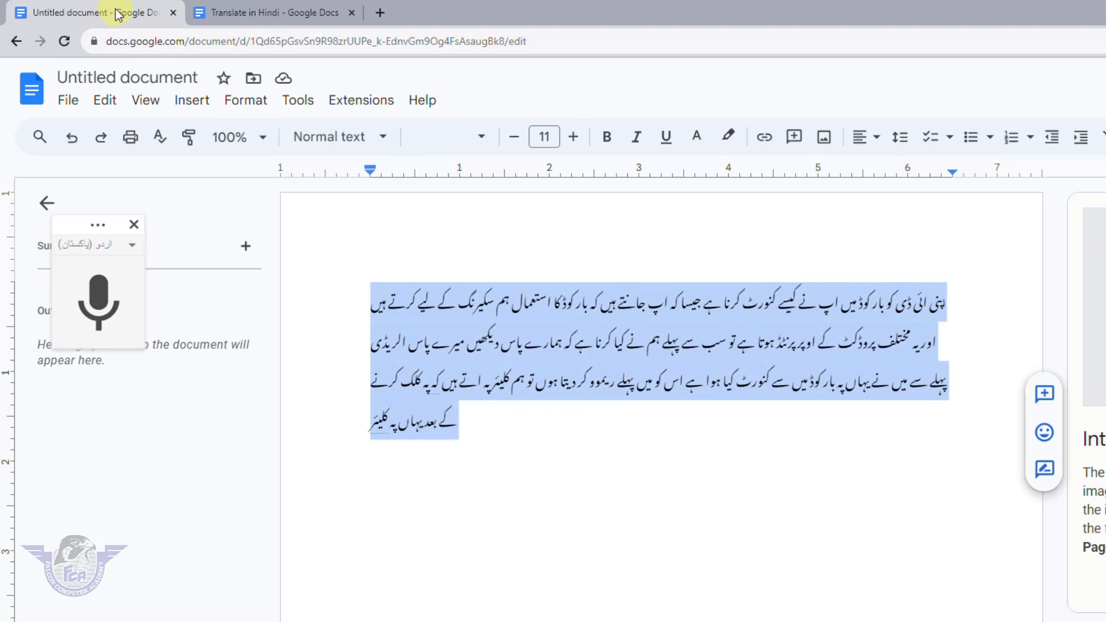
{"action": "left_click", "coordinate": [450, 350]}
{"action": "left_click_drag", "start_coordinate": [486, 436], "coordinate": [353, 280]}
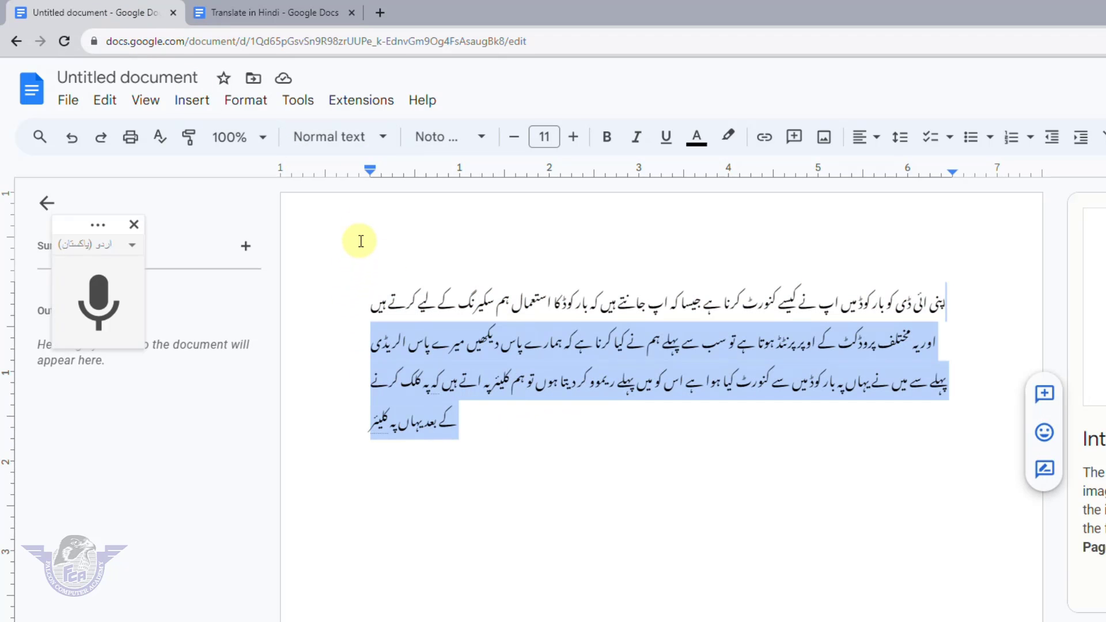
{"action": "key", "text": "ctrl+a"}
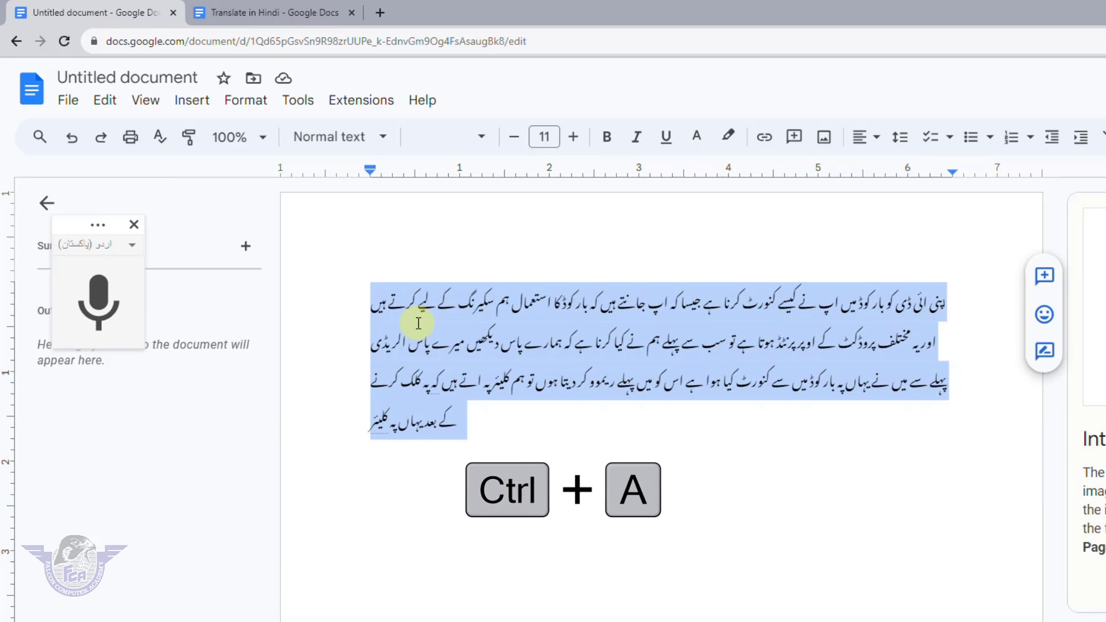
{"action": "key", "text": "Delete"}
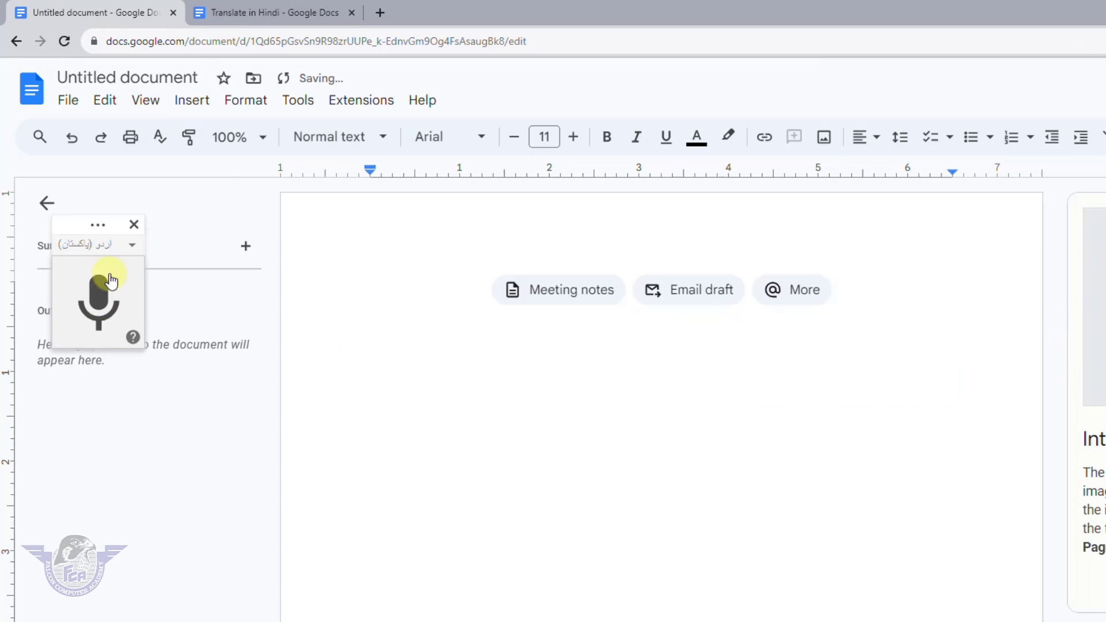
Step: Dictate Urdu speech beginning اج ہم پڑھنے والے ہیں گوگل ڈاکس into the empty document with voice typing, and stop recording
{"action": "left_click", "coordinate": [299, 99]}
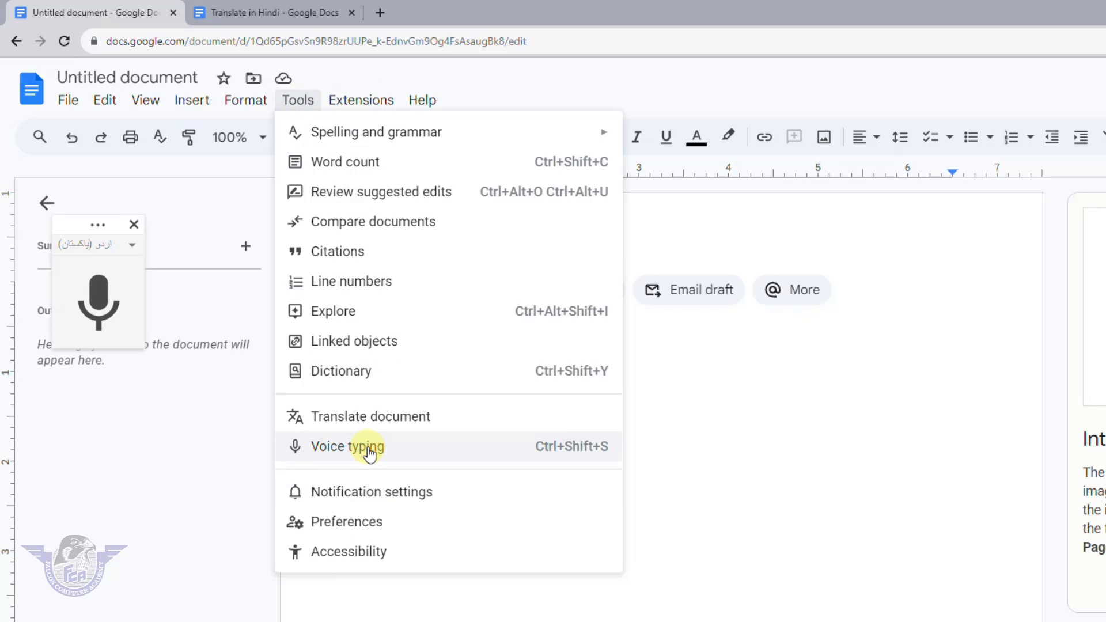
{"action": "left_click", "coordinate": [276, 444]}
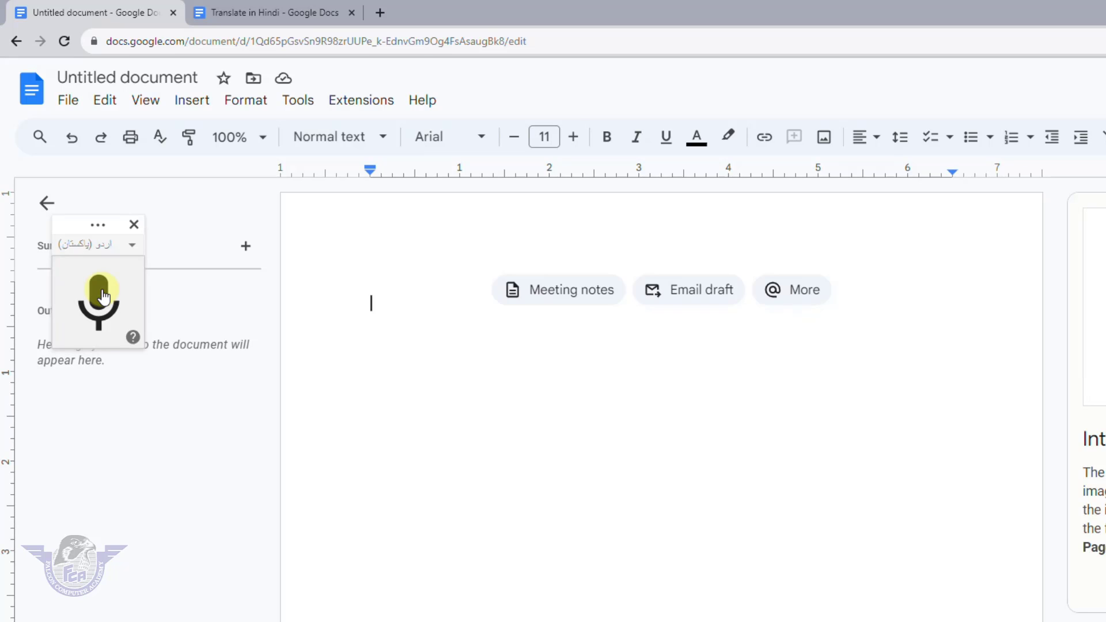
{"action": "left_click", "coordinate": [102, 297]}
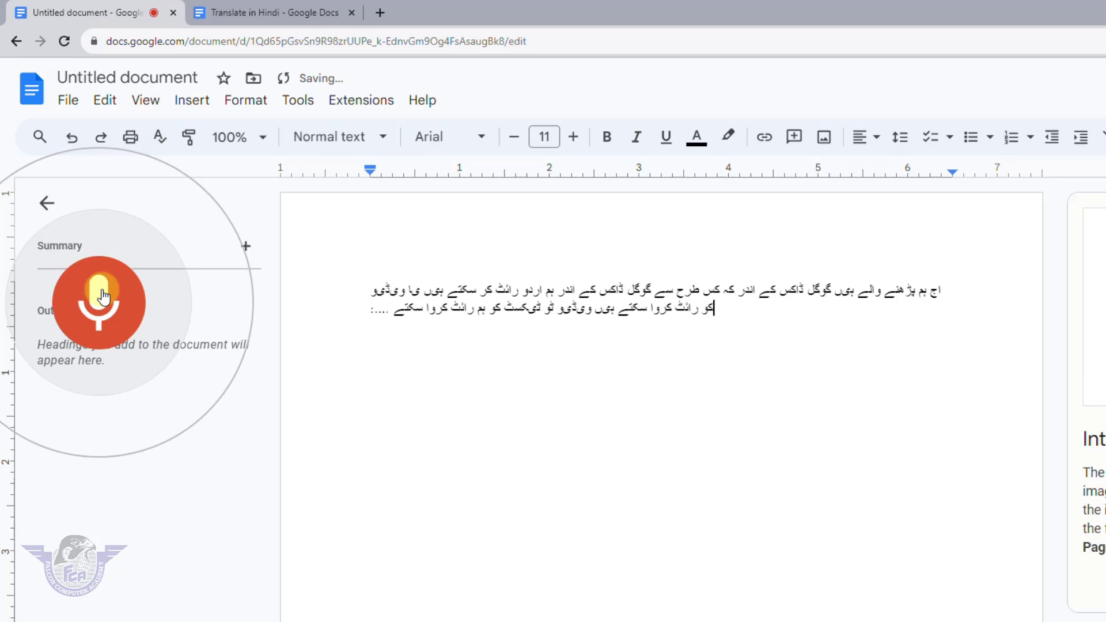
{"action": "left_click", "coordinate": [103, 297]}
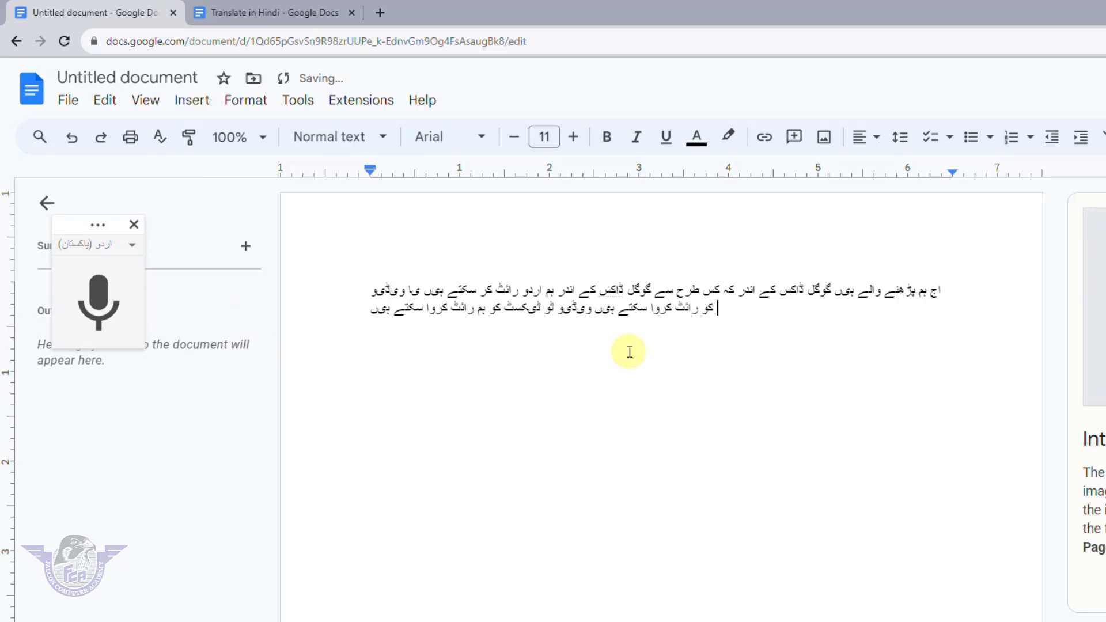
Step: Change the font of all the newly dictated Urdu text to Noto Nastaliq Urdu
{"action": "left_click_drag", "start_coordinate": [728, 320], "coordinate": [480, 285]}
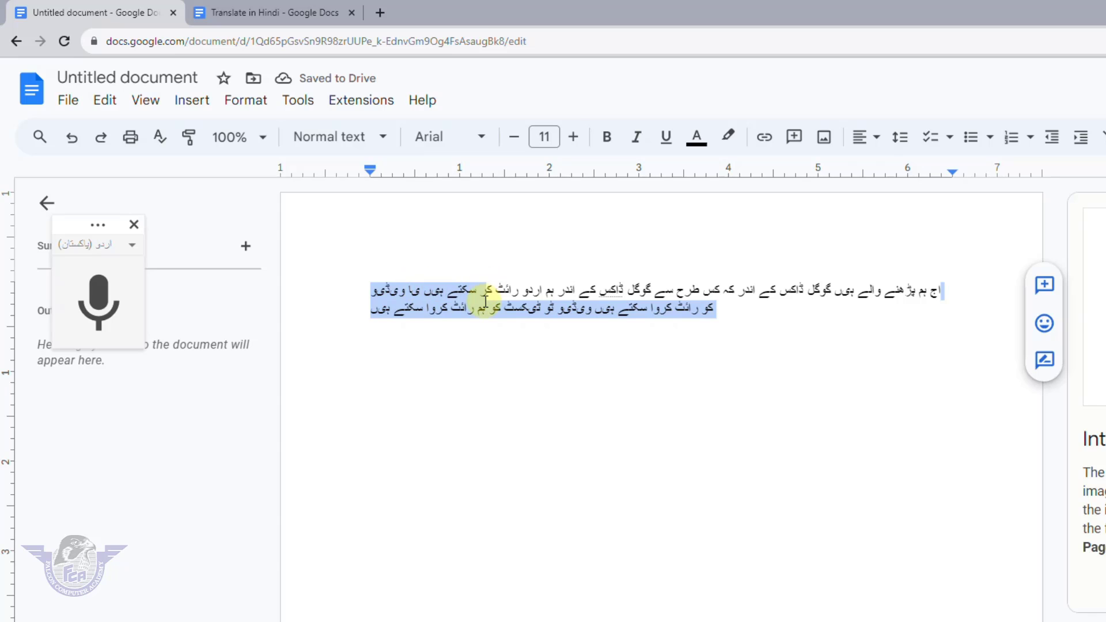
{"action": "left_click", "coordinate": [482, 306]}
{"action": "key", "text": "ctrl+a"}
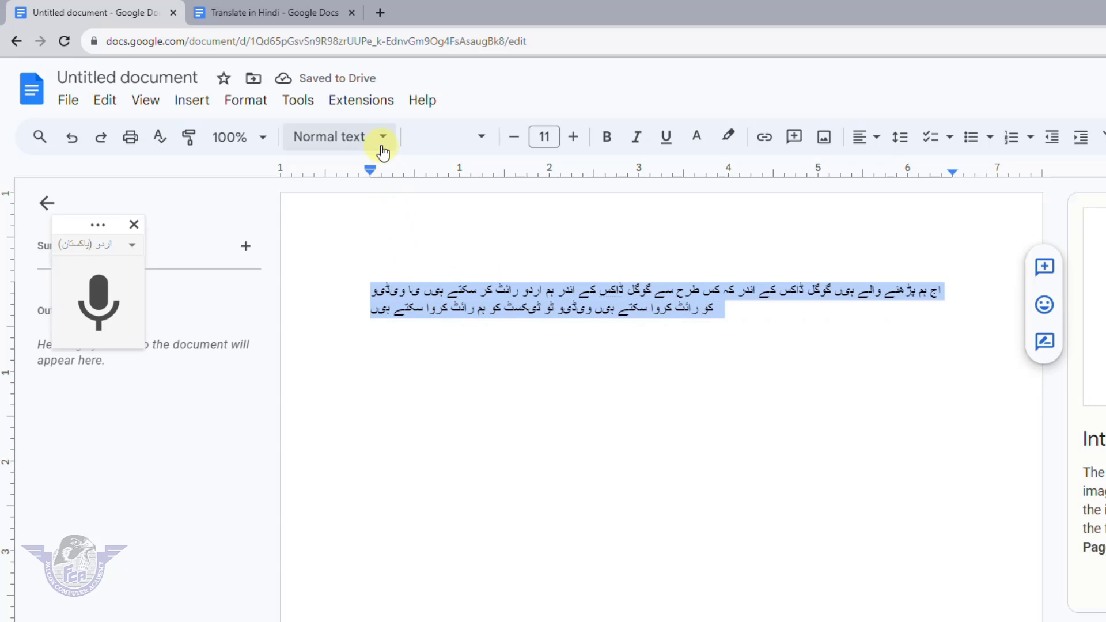
{"action": "left_click", "coordinate": [478, 141]}
{"action": "mouse_move", "coordinate": [496, 266]}
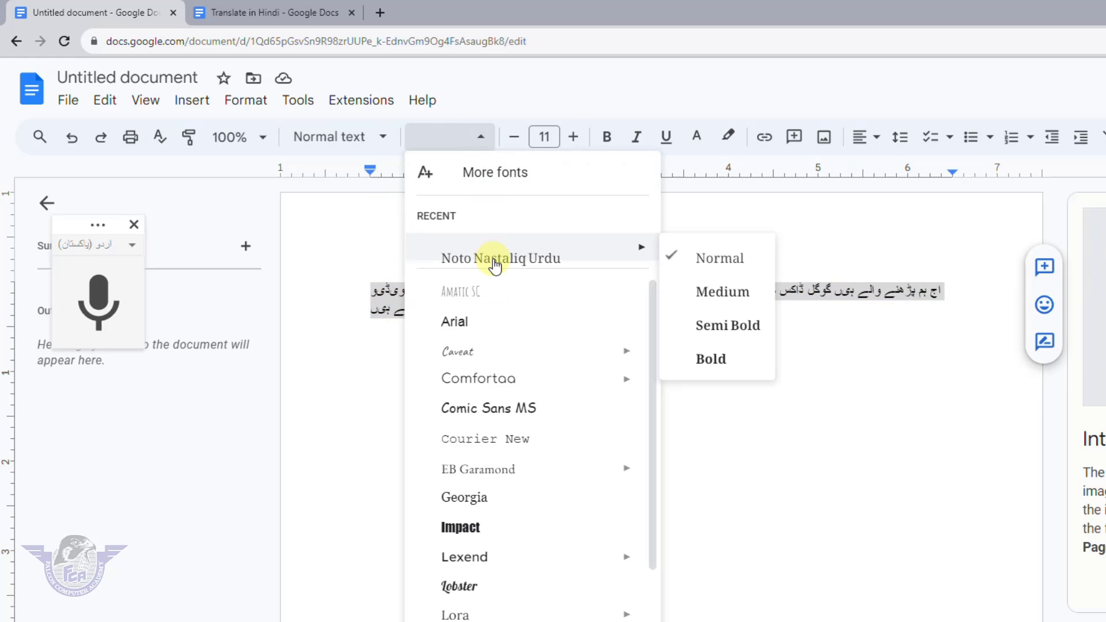
{"action": "left_click", "coordinate": [515, 268]}
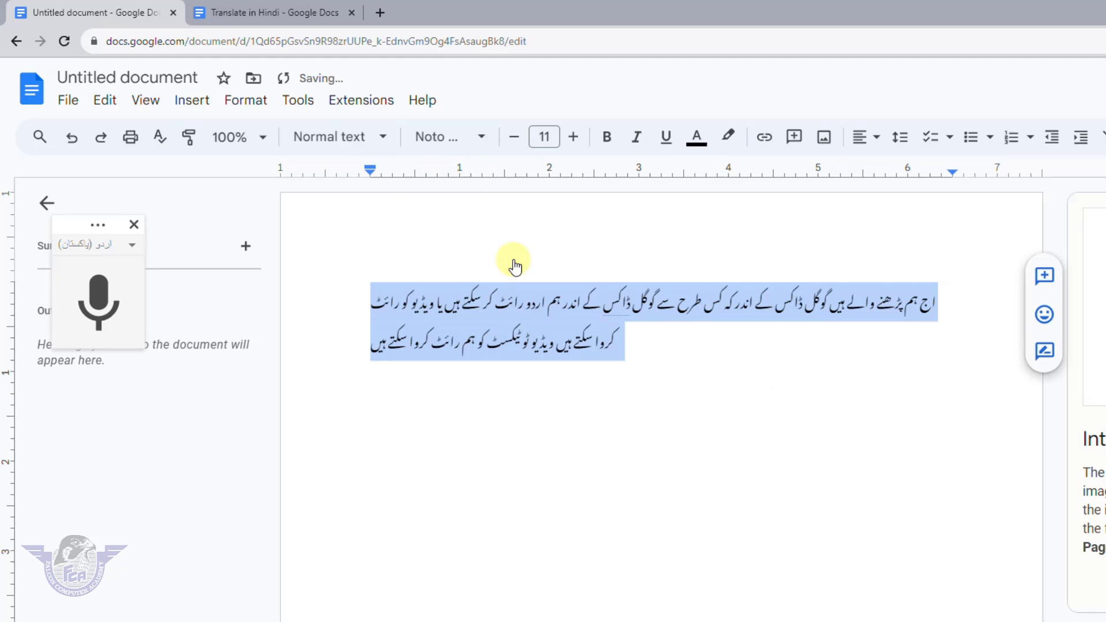